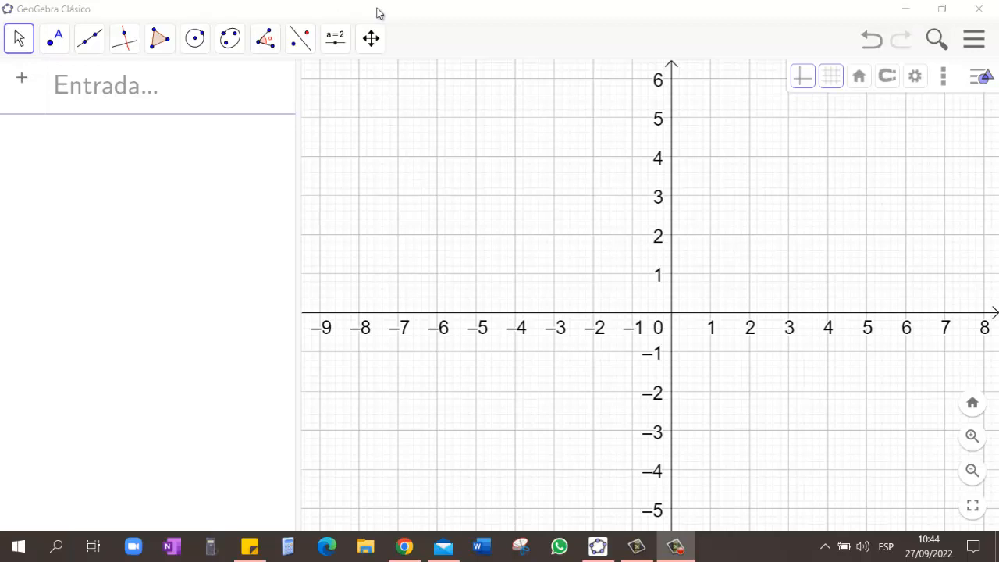
Step: Widen the algebra area beside the graph, and hide and show the coordinate axes again
{"action": "left_click", "coordinate": [377, 12]}
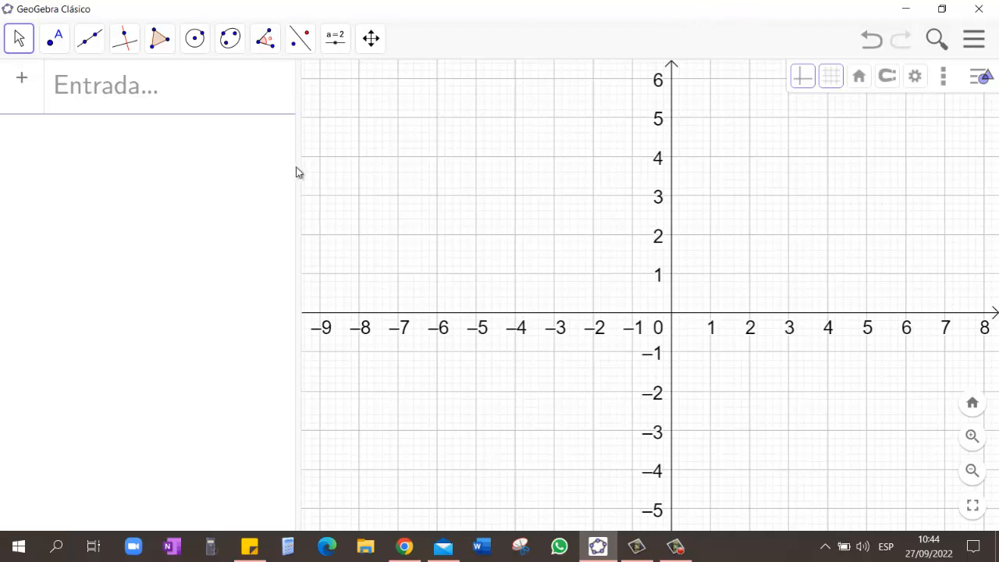
{"action": "left_click_drag", "start_coordinate": [301, 167], "coordinate": [350, 165]}
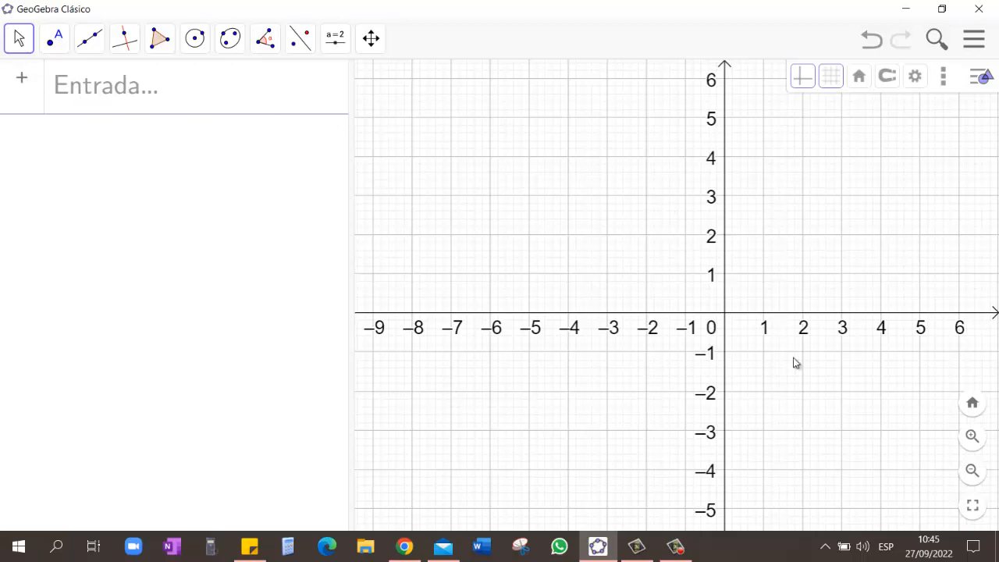
{"action": "left_click_drag", "start_coordinate": [838, 227], "coordinate": [789, 242]}
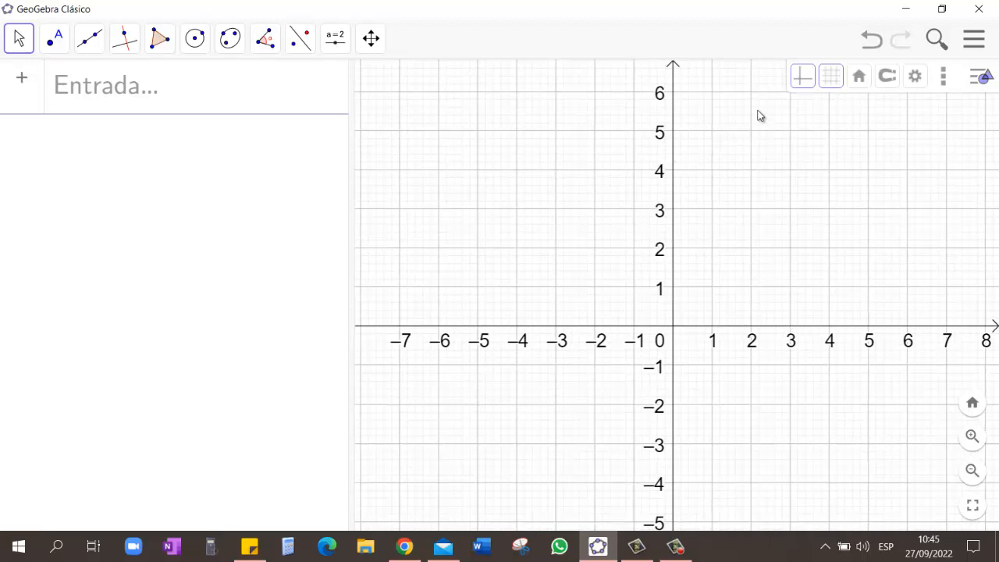
{"action": "left_click", "coordinate": [804, 78]}
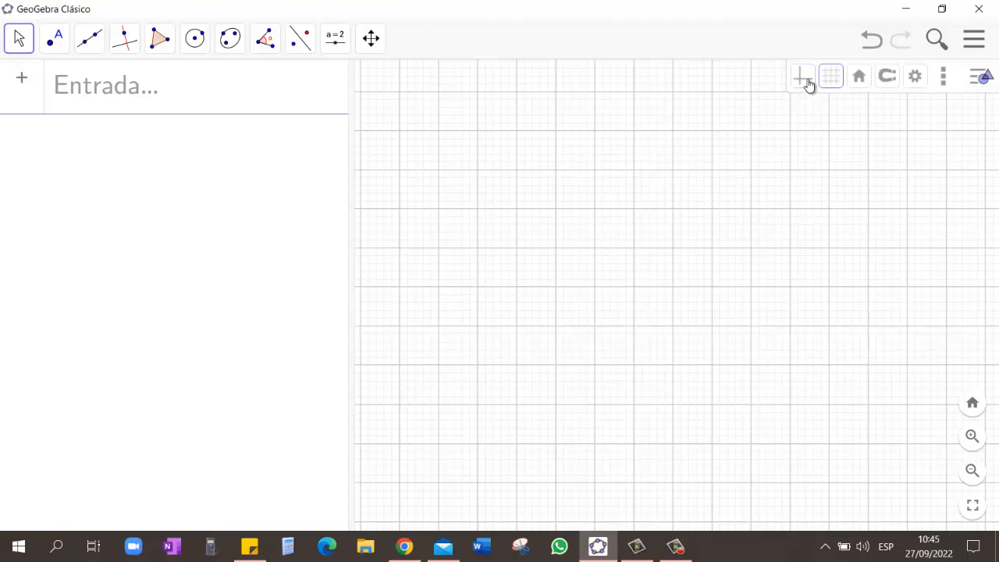
{"action": "left_click", "coordinate": [807, 84]}
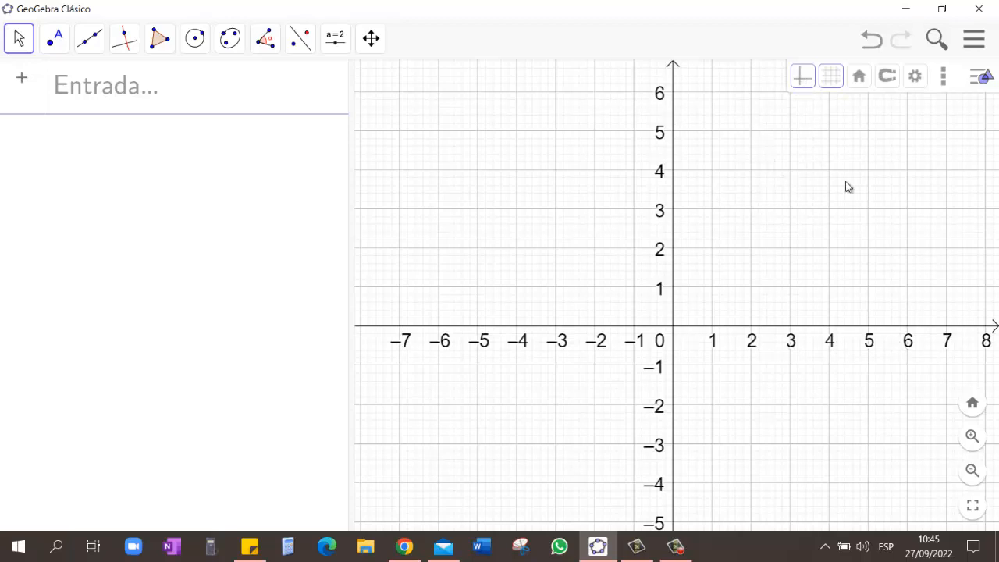
Step: Enter the quadratic function x^2 + 2x as a new expression to plot its parabola
{"action": "left_click", "coordinate": [113, 95]}
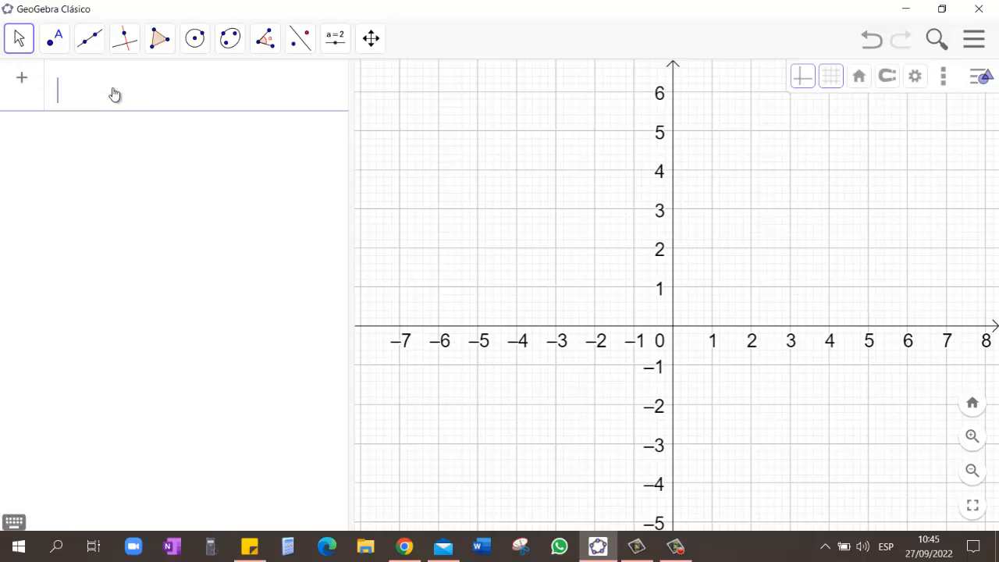
{"action": "type", "text": "x^2"}
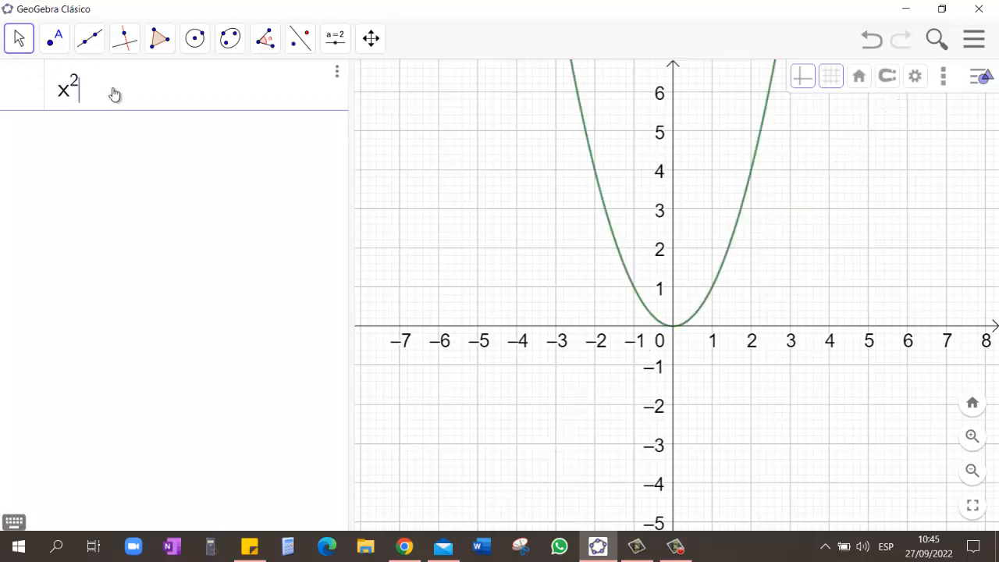
{"action": "type", "text": "+2x"}
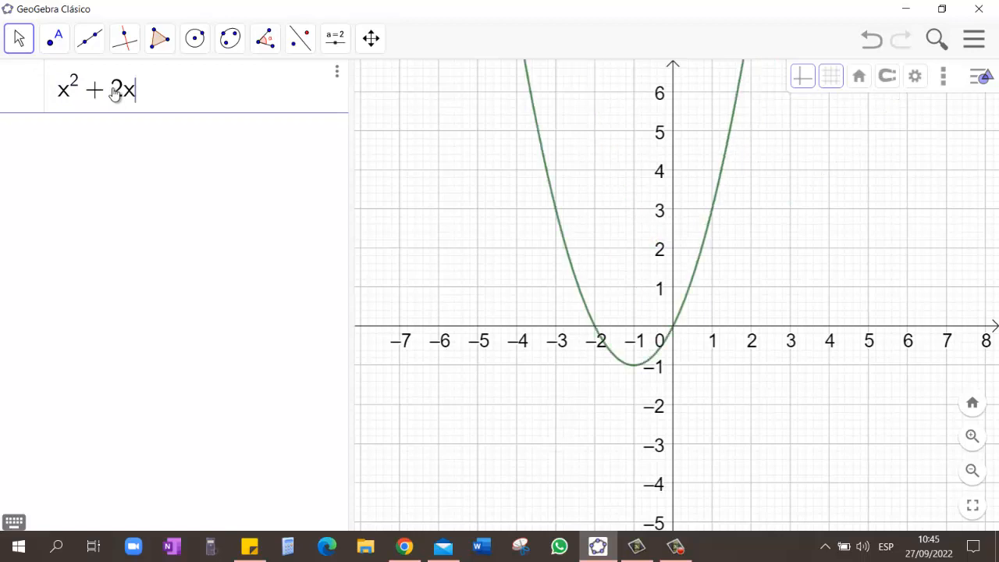
{"action": "key", "text": "Return"}
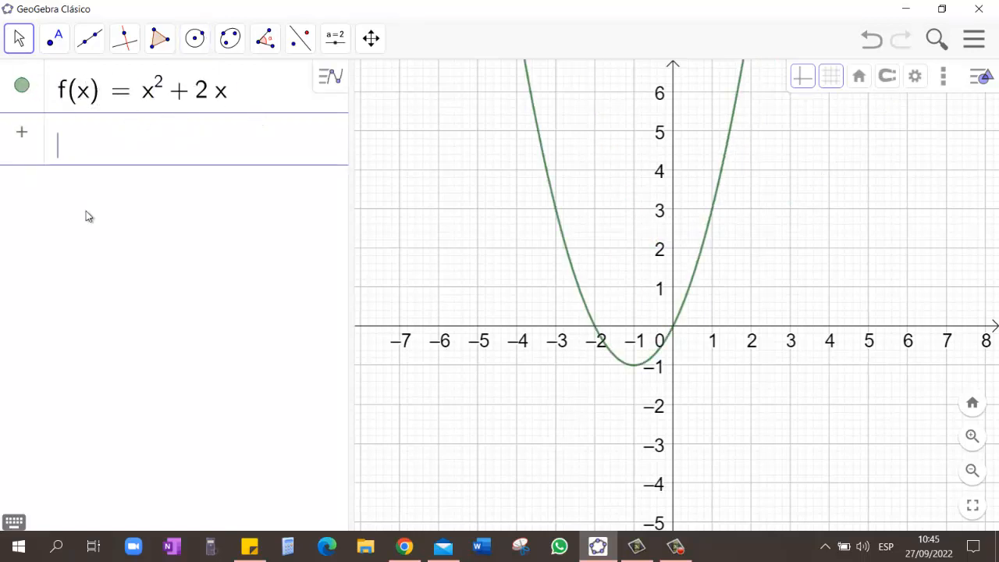
Step: Examine the virtual keyboard's letter, Greek, function and number layouts, and close the keyboard
{"action": "left_click", "coordinate": [14, 522]}
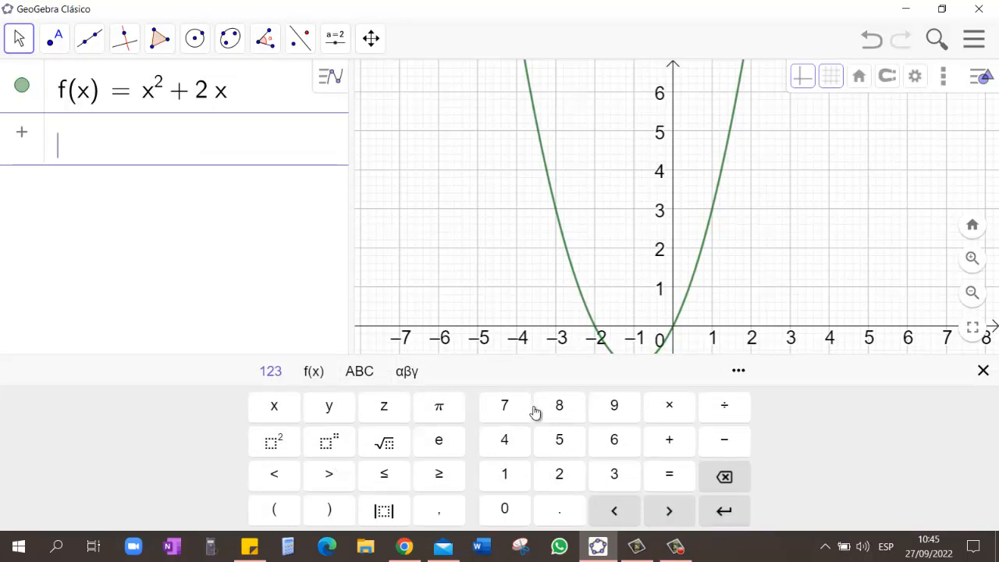
{"action": "left_click", "coordinate": [359, 375]}
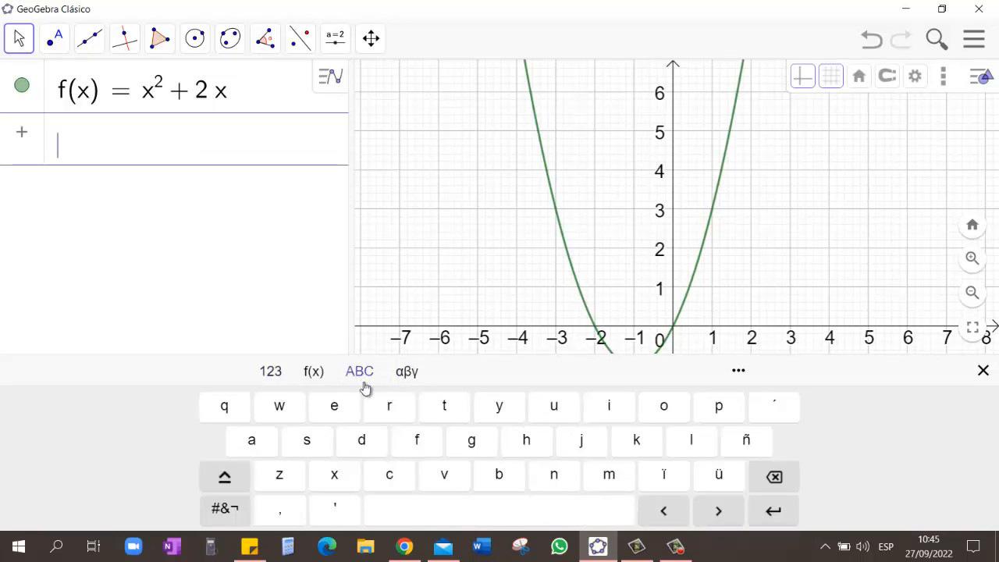
{"action": "left_click", "coordinate": [406, 371]}
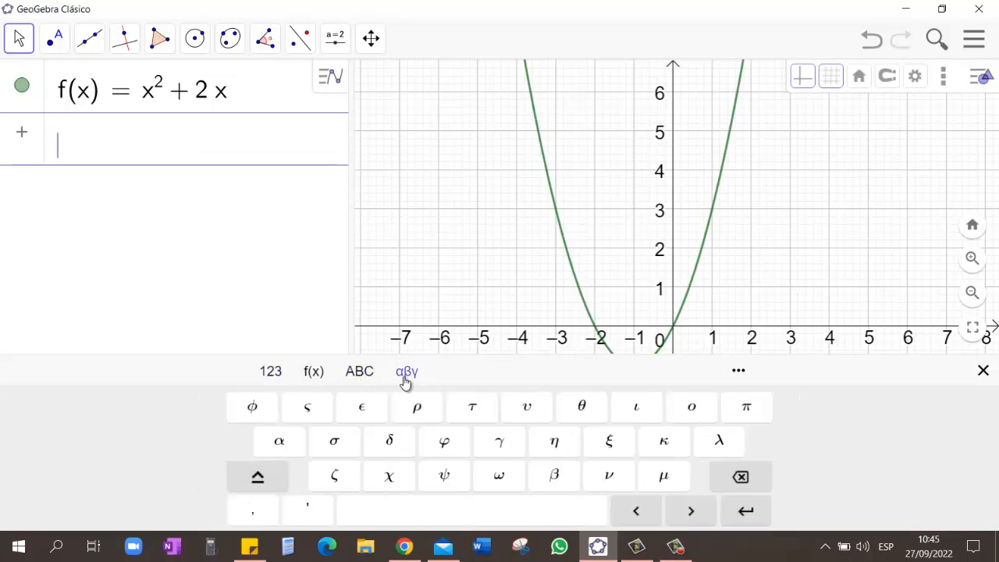
{"action": "left_click", "coordinate": [313, 373]}
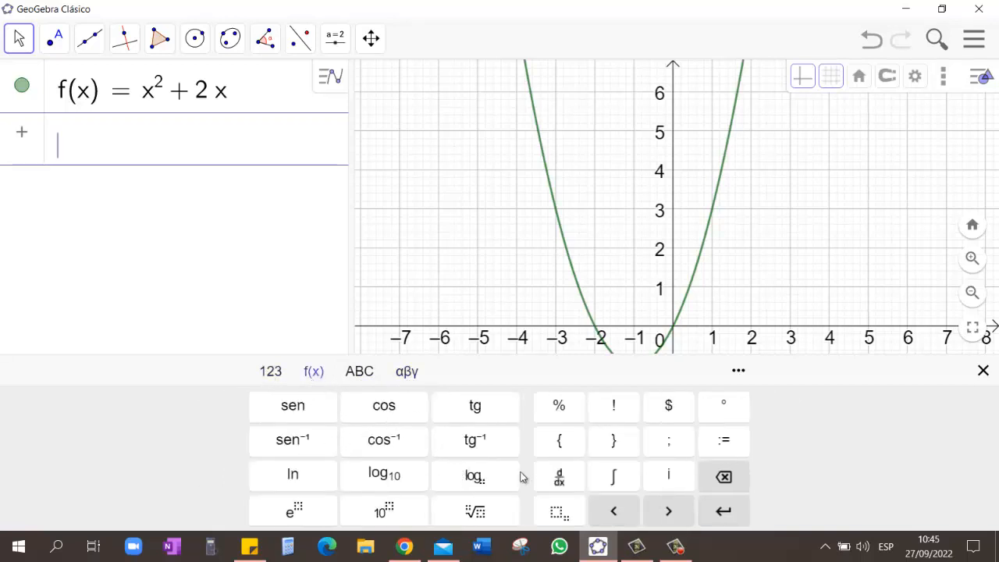
{"action": "left_click", "coordinate": [269, 371]}
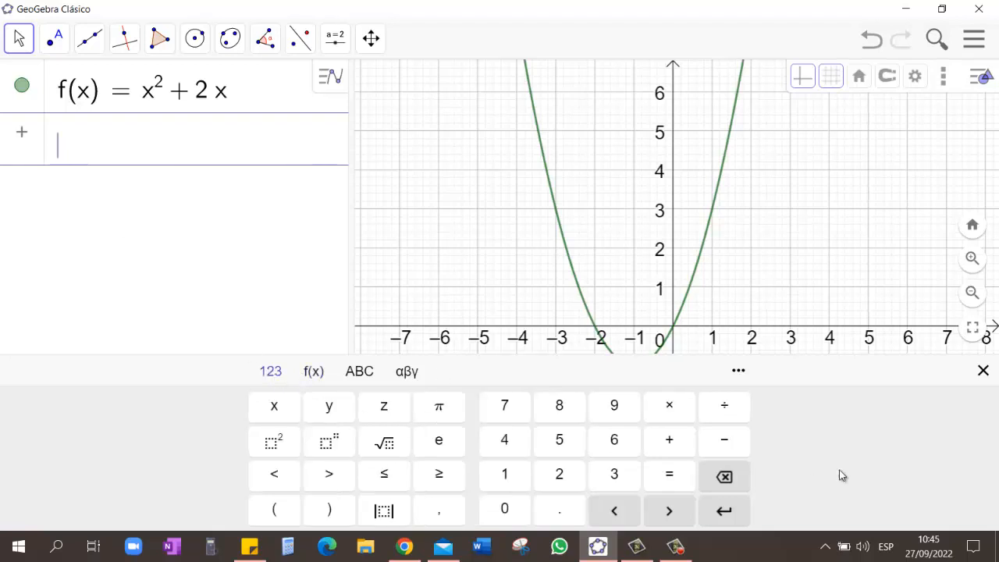
{"action": "left_click", "coordinate": [982, 371]}
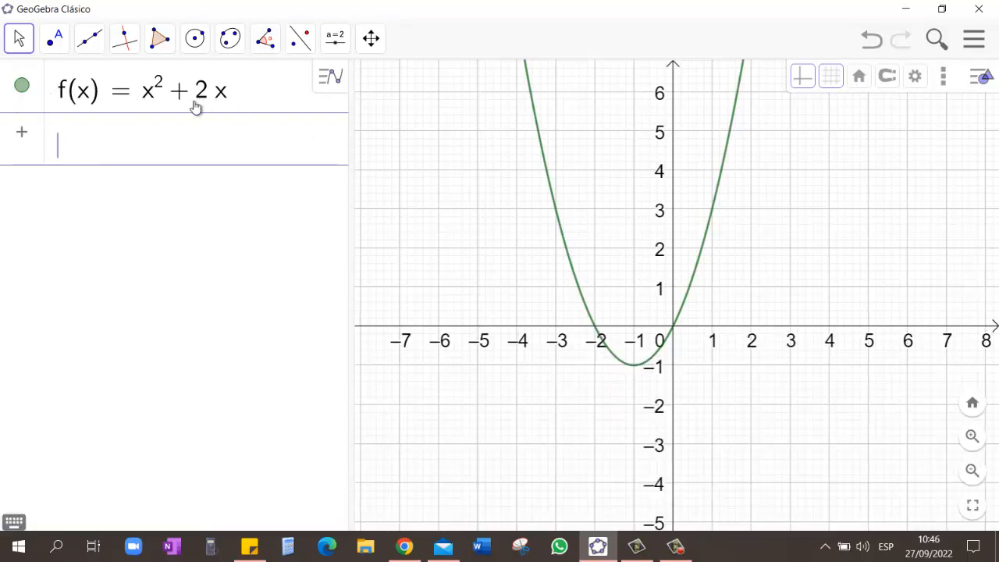
Step: Hide and show the graph of f(x) twice, leaving the parabola visible
{"action": "left_click", "coordinate": [22, 90]}
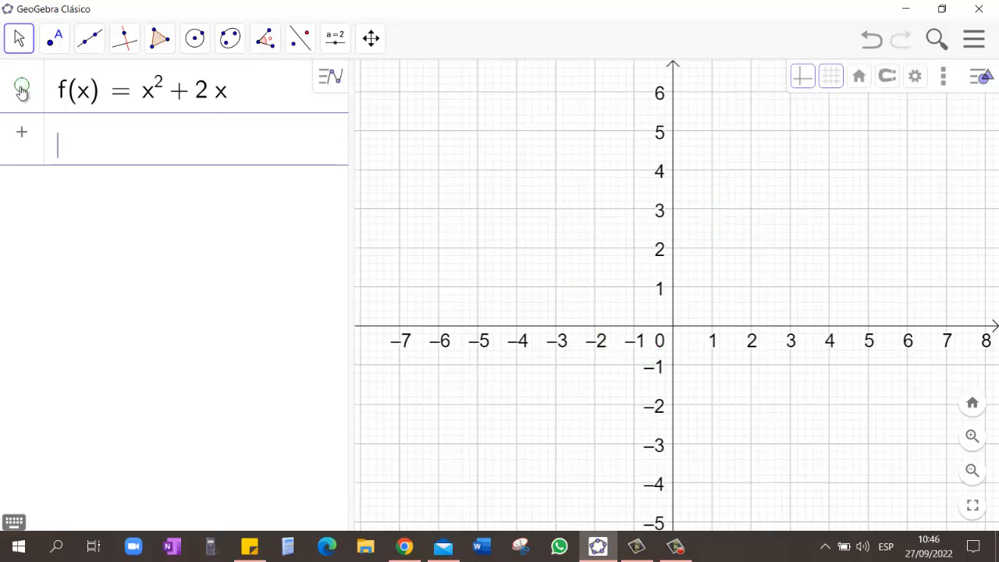
{"action": "left_click", "coordinate": [22, 90]}
{"action": "left_click", "coordinate": [22, 90]}
{"action": "left_click", "coordinate": [22, 90]}
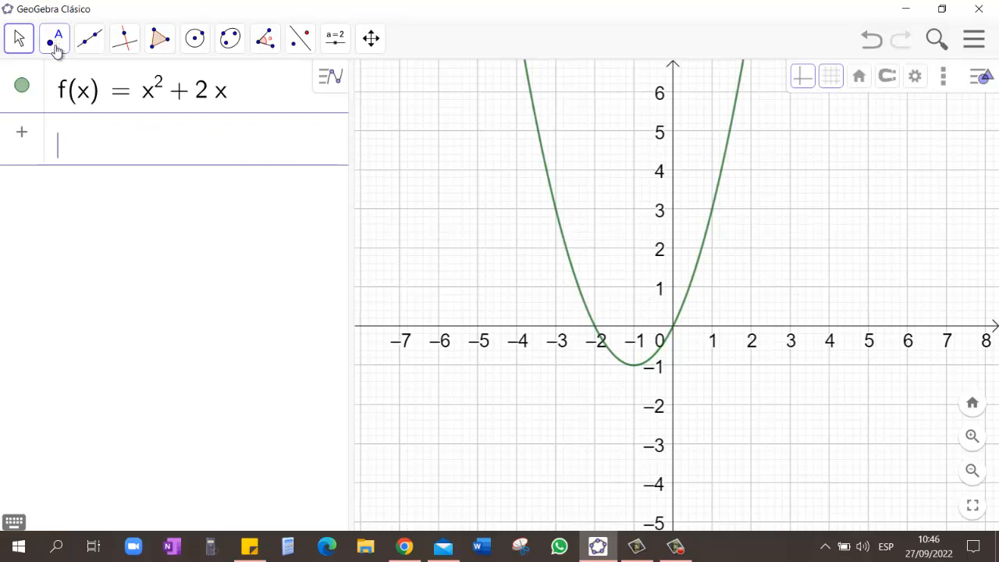
Step: Place a free point at (4, 4) with the Point tool and move it to about (3.73, 3.78)
{"action": "left_click", "coordinate": [60, 52]}
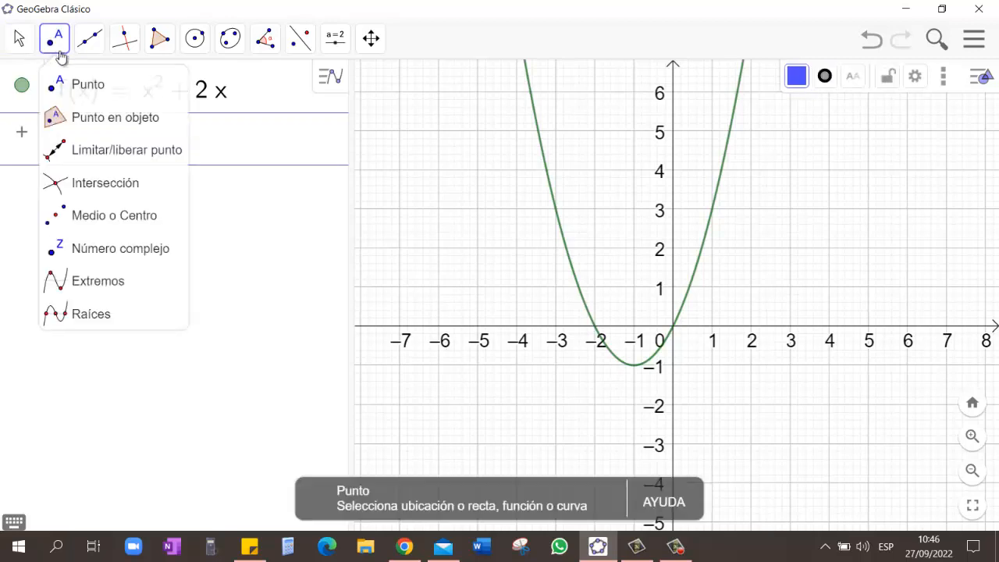
{"action": "left_click", "coordinate": [105, 91]}
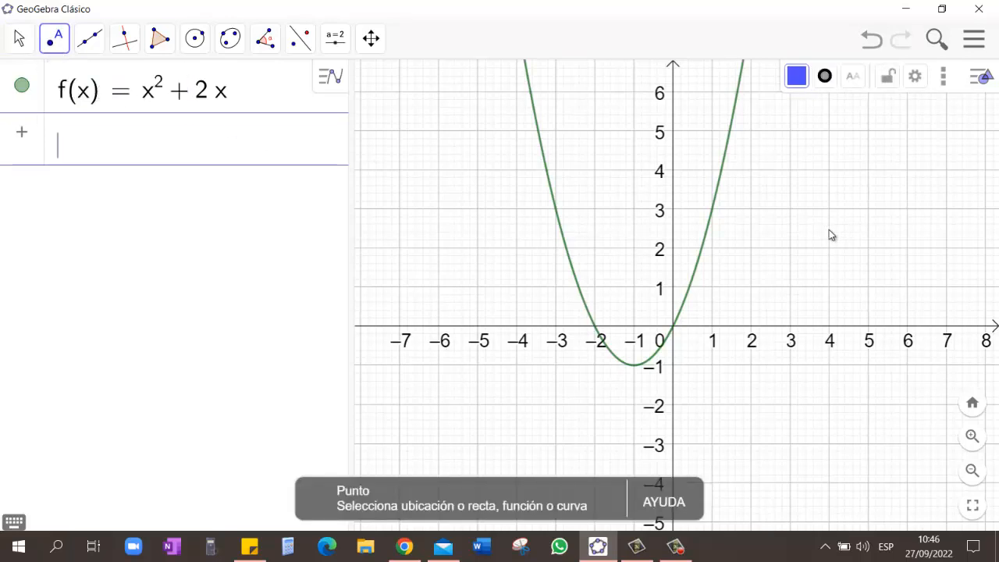
{"action": "left_click", "coordinate": [829, 175]}
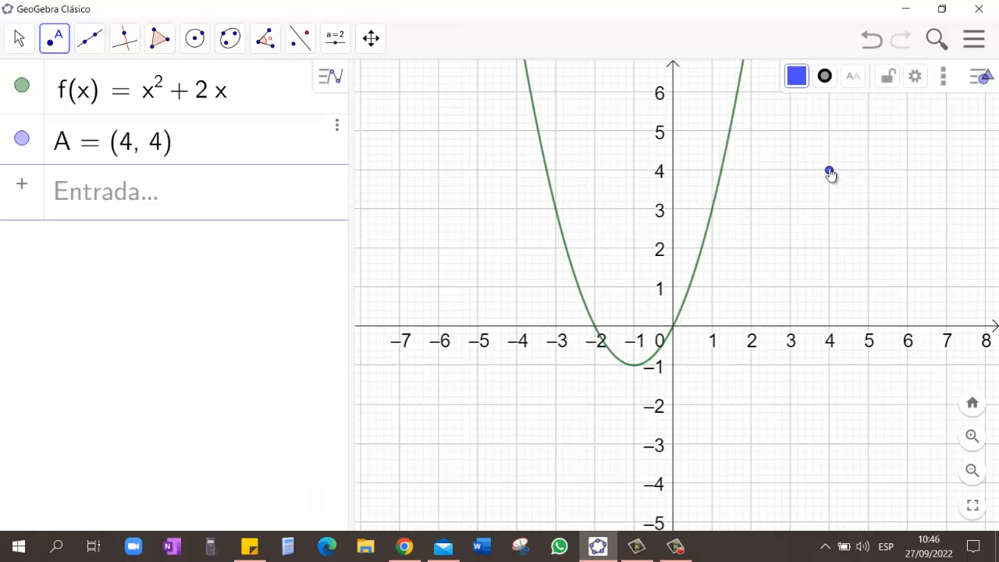
{"action": "left_click_drag", "start_coordinate": [830, 172], "coordinate": [806, 186]}
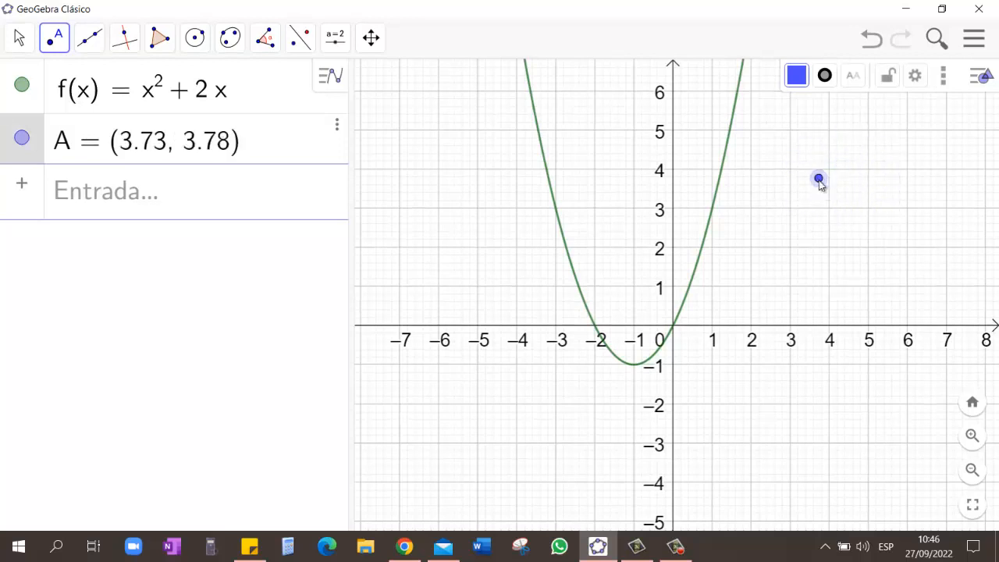
Step: Place a point on the parabola at about (1.43, 4.9) and slide it along the curve to about (0.84, 2.4)
{"action": "left_click", "coordinate": [729, 139]}
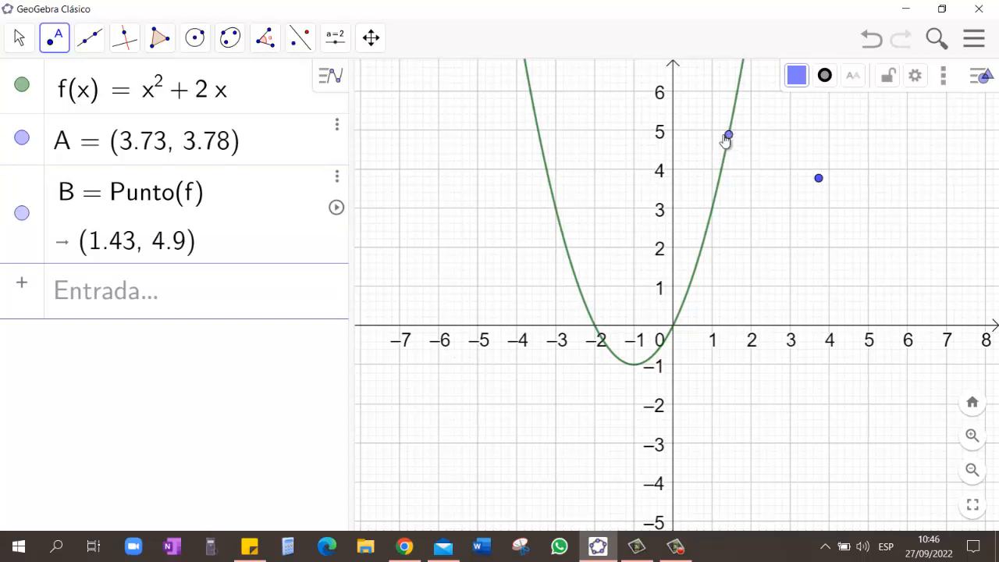
{"action": "left_click_drag", "start_coordinate": [730, 141], "coordinate": [726, 251]}
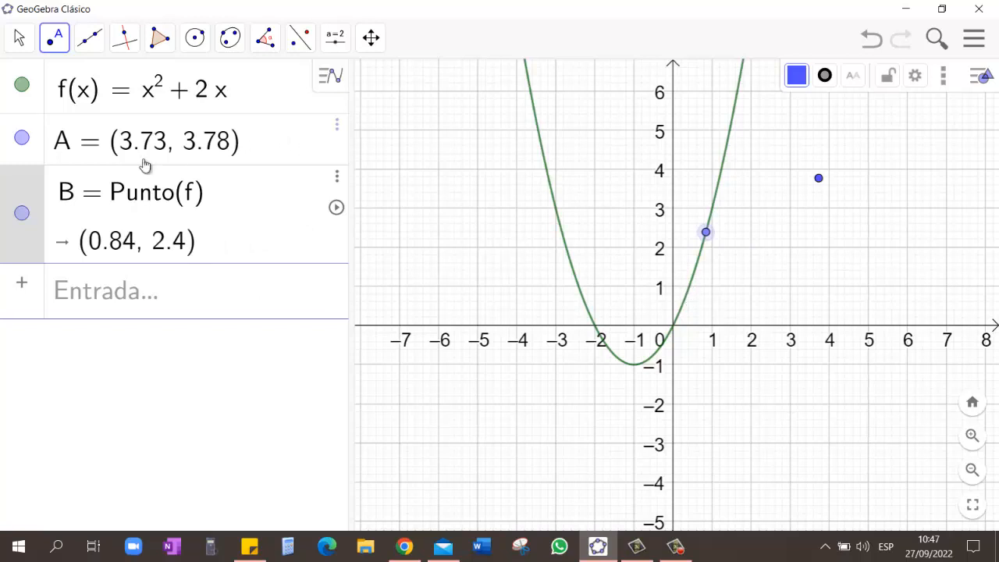
Step: Create the intersection points of the parabola f and the x-axis with the Intersect tool
{"action": "left_click", "coordinate": [54, 39]}
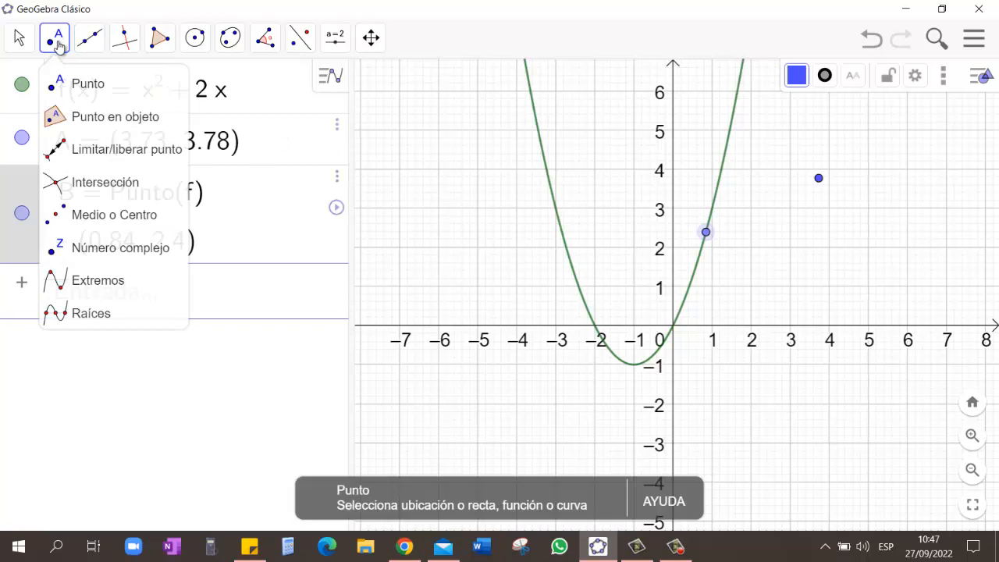
{"action": "left_click", "coordinate": [111, 190]}
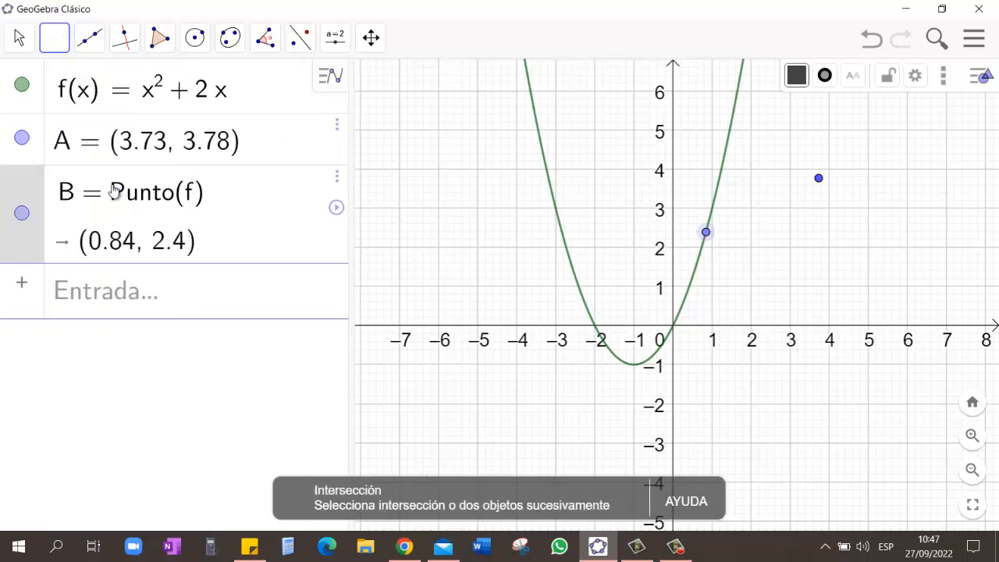
{"action": "left_click", "coordinate": [696, 271]}
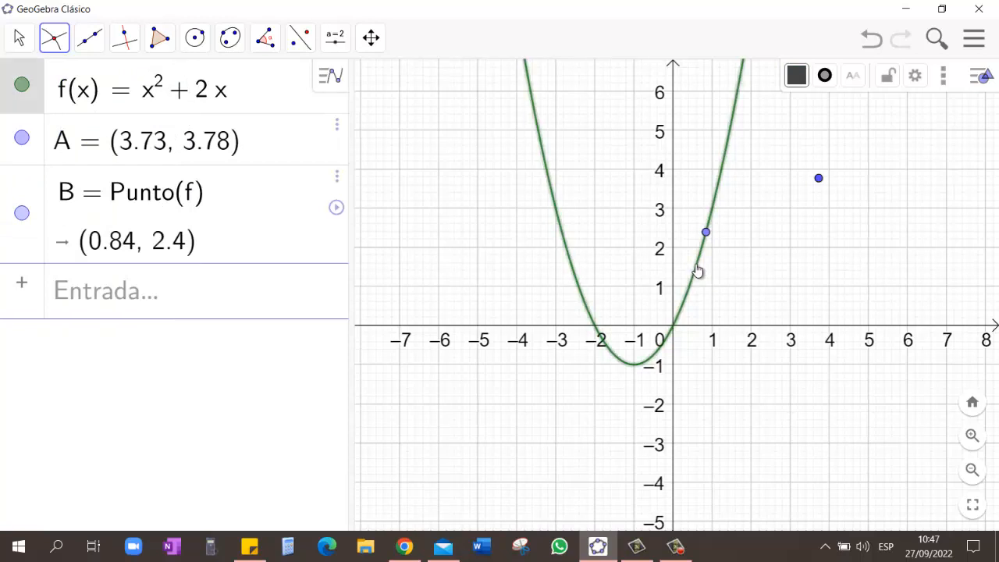
{"action": "left_click", "coordinate": [553, 330]}
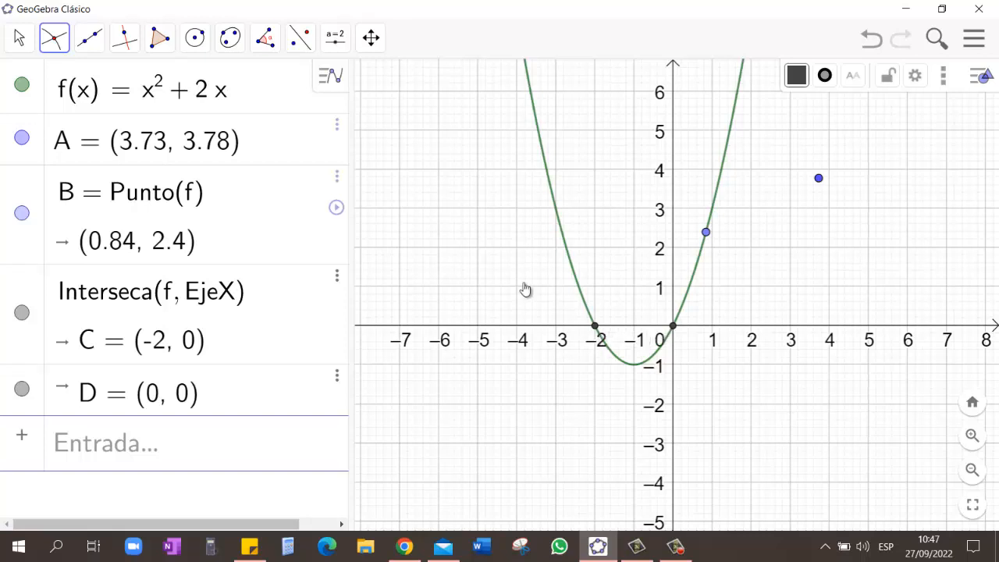
Step: Switch to the Move tool and select each of the parabola's two x-axis intersection points in turn to identify them
{"action": "left_click", "coordinate": [19, 38]}
{"action": "left_click", "coordinate": [31, 83]}
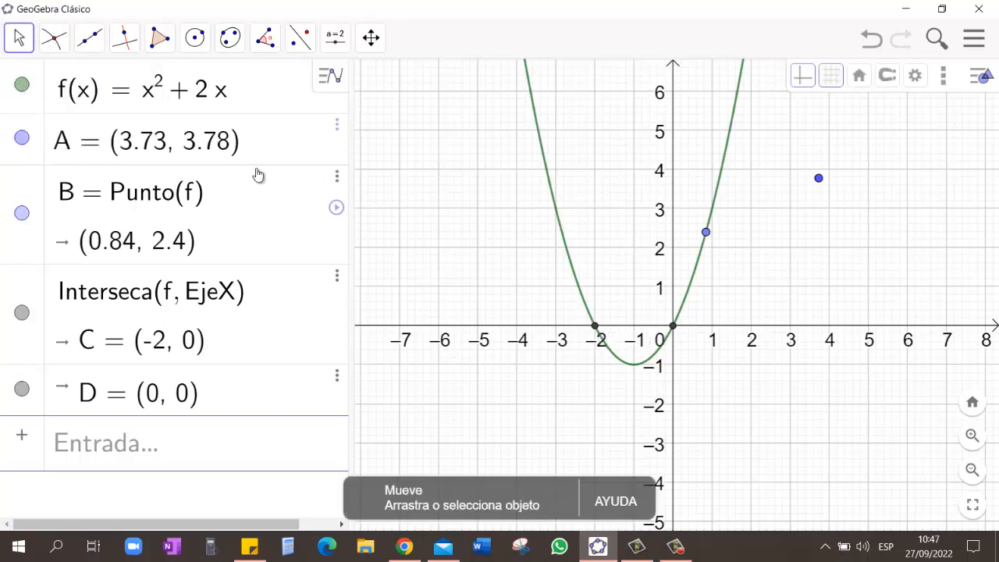
{"action": "left_click", "coordinate": [596, 325]}
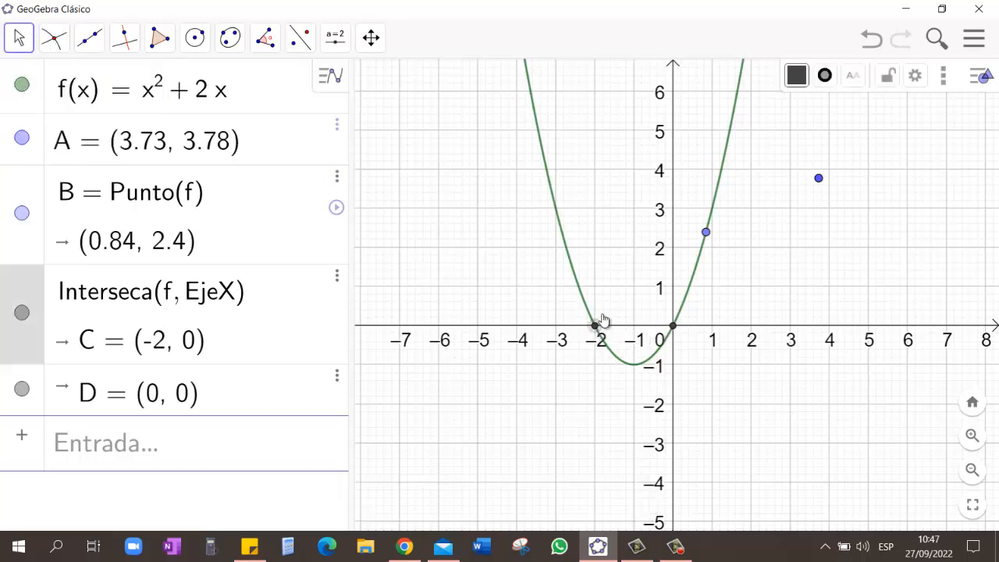
{"action": "left_click", "coordinate": [672, 327]}
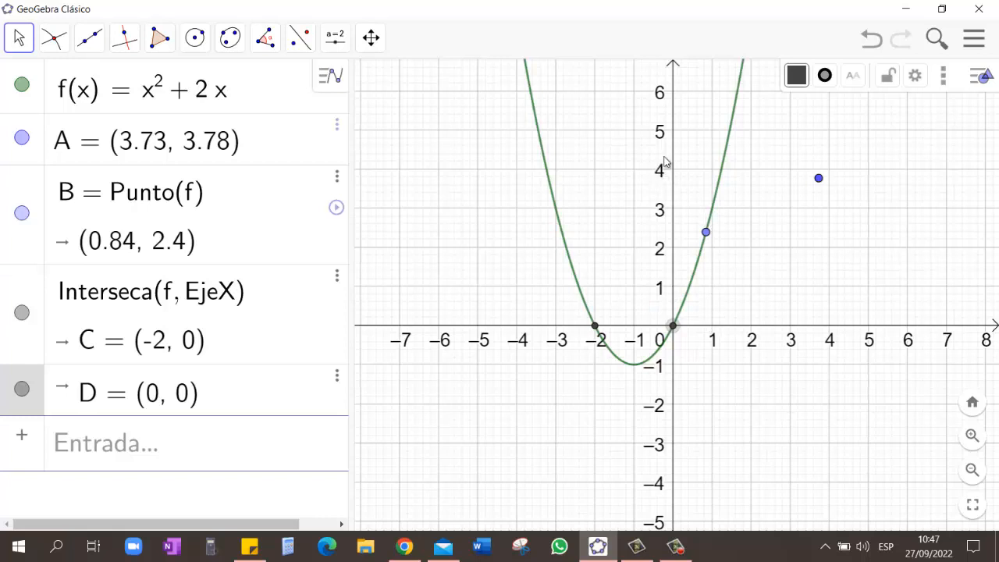
Step: Compress the scales of the y-axis and the x-axis, and restore the graph's default view
{"action": "left_click_drag", "start_coordinate": [672, 154], "coordinate": [673, 291]}
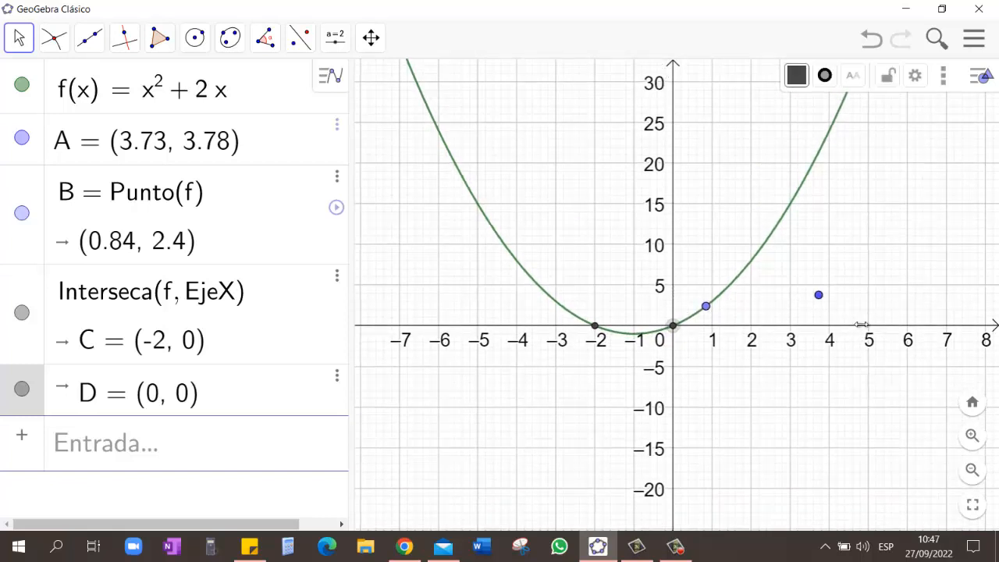
{"action": "left_click_drag", "start_coordinate": [861, 326], "coordinate": [718, 328]}
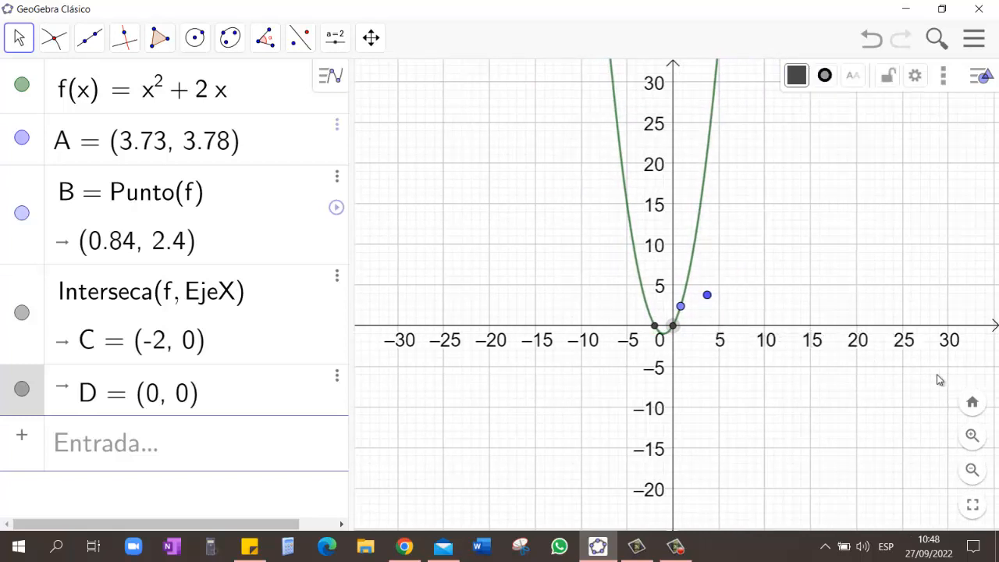
{"action": "left_click", "coordinate": [973, 404]}
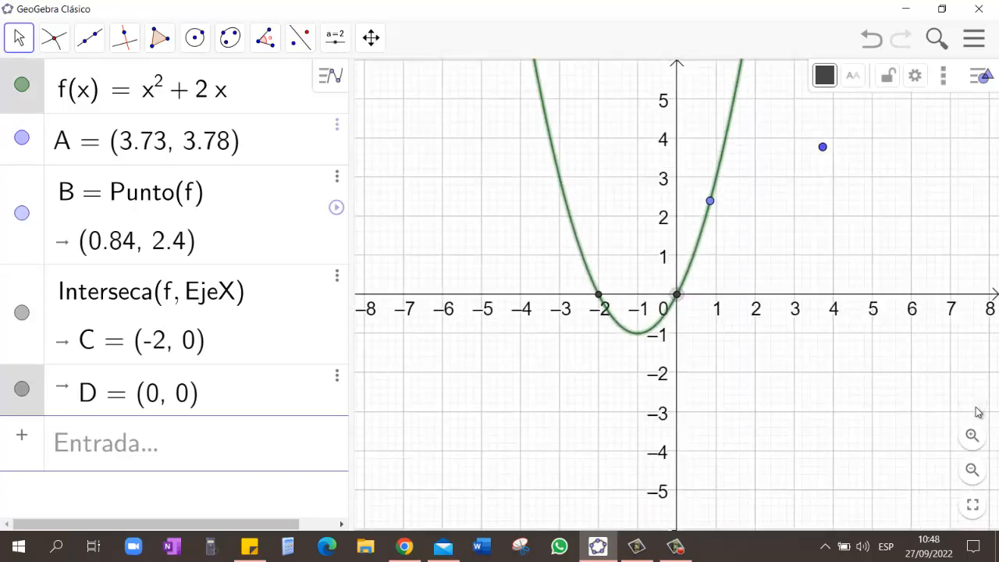
Step: Draw a line through the parabola's intersection point at the origin and point B on the curve
{"action": "left_click", "coordinate": [92, 45]}
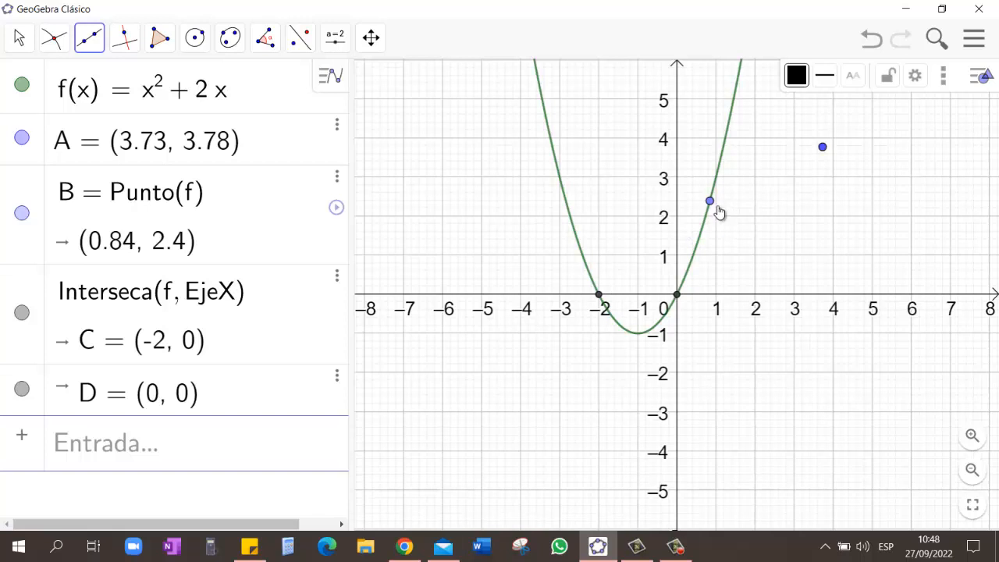
{"action": "left_click", "coordinate": [677, 297]}
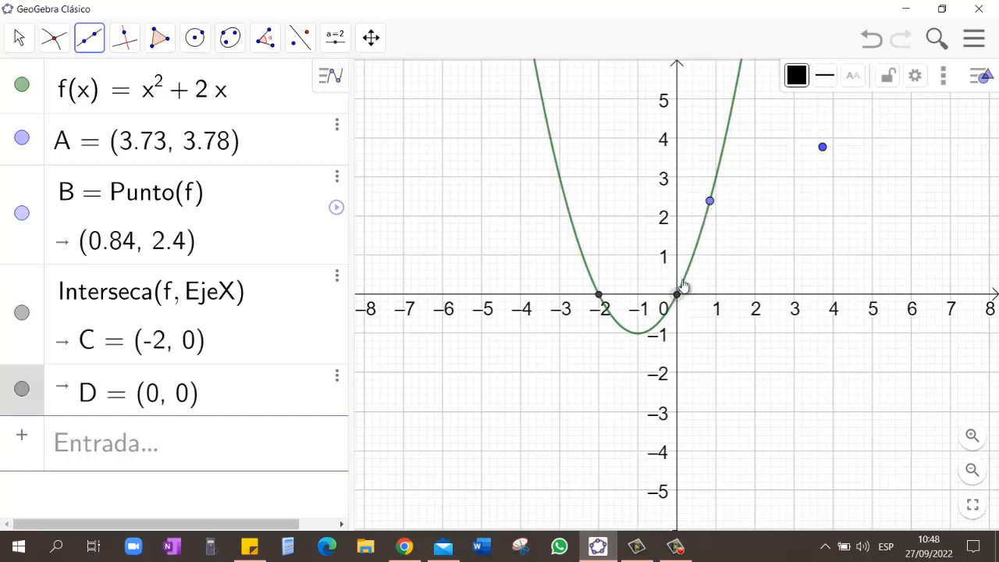
{"action": "left_click", "coordinate": [711, 202]}
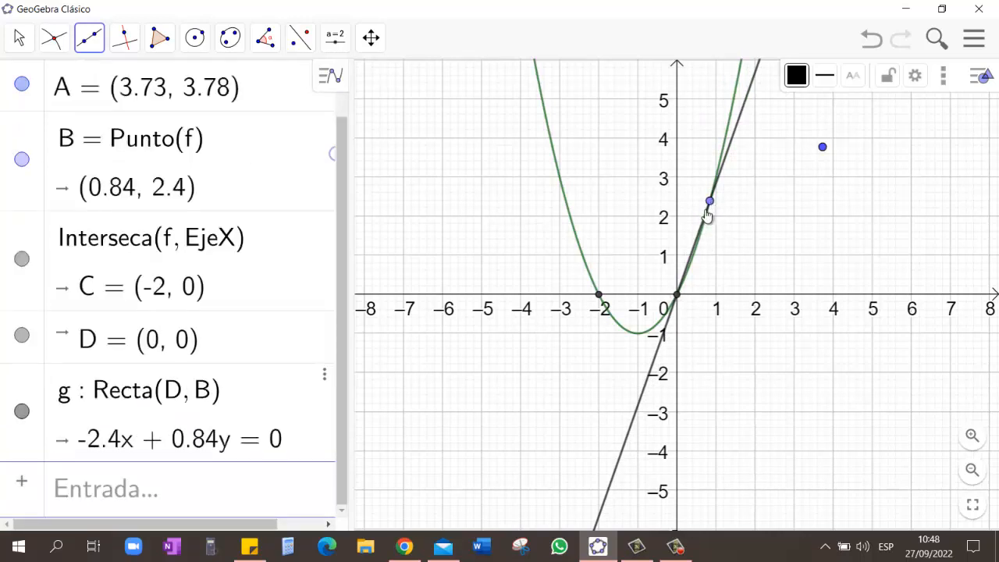
Step: Enlarge the graph between the origin and point B, and stretch the x-axis scale to separate the line from the parabola
{"action": "scroll", "coordinate": [705, 238], "scroll_direction": "up", "scroll_amount": 5}
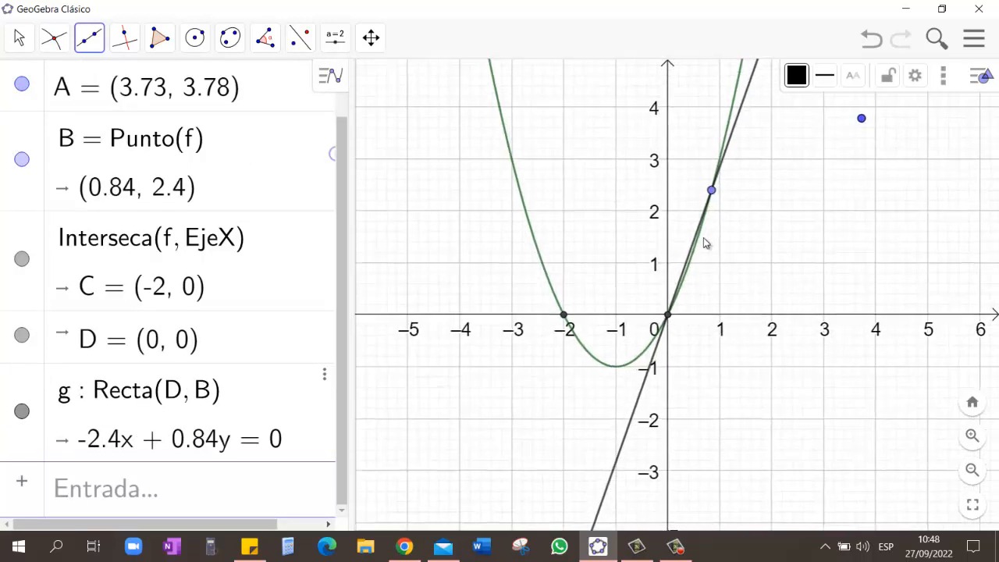
{"action": "scroll", "coordinate": [685, 246], "scroll_direction": "up", "scroll_amount": 3}
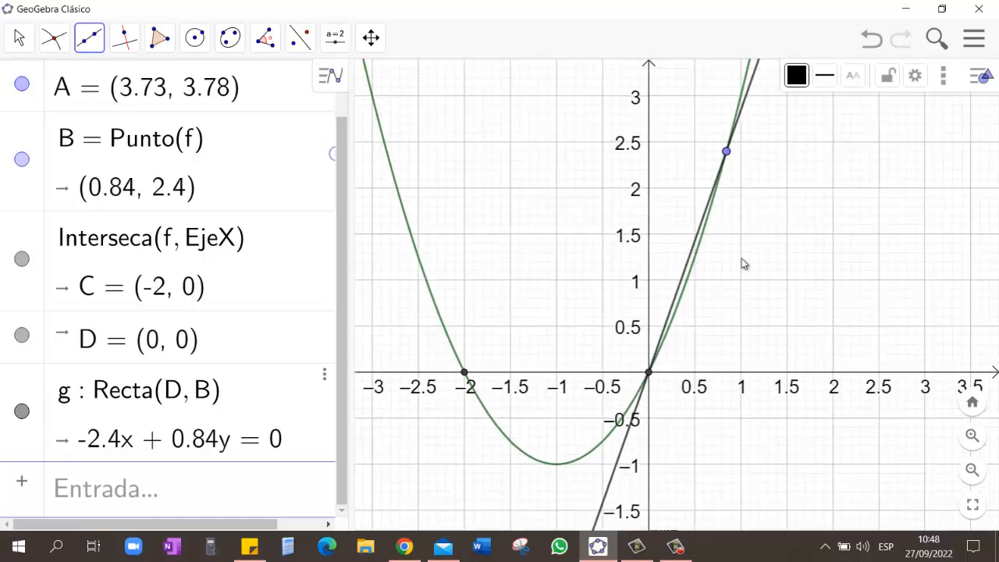
{"action": "scroll", "coordinate": [742, 263], "scroll_direction": "up", "scroll_amount": 3}
{"action": "scroll", "coordinate": [741, 264], "scroll_direction": "up", "scroll_amount": 2}
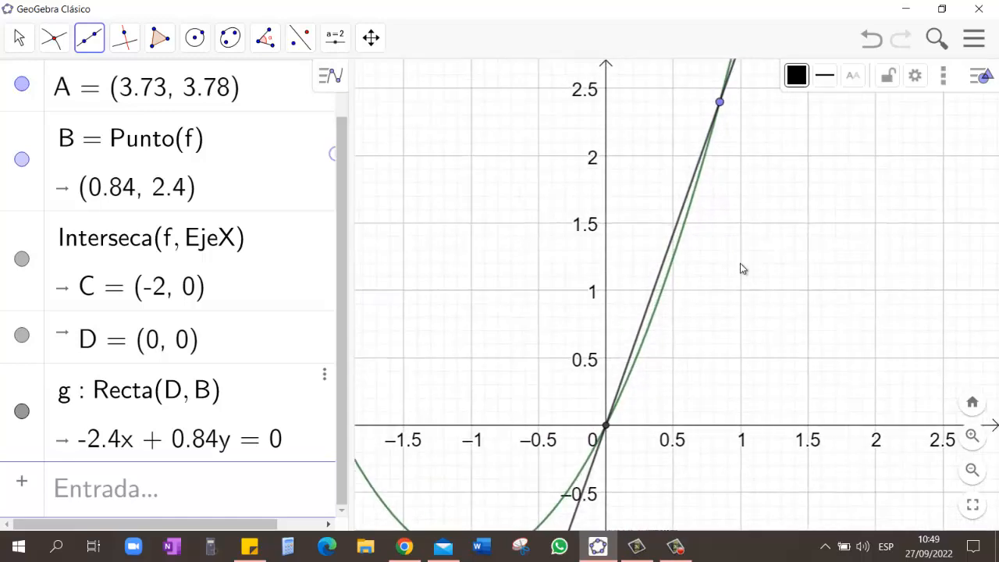
{"action": "scroll", "coordinate": [741, 265], "scroll_direction": "up", "scroll_amount": 2}
{"action": "scroll", "coordinate": [738, 269], "scroll_direction": "down", "scroll_amount": 2}
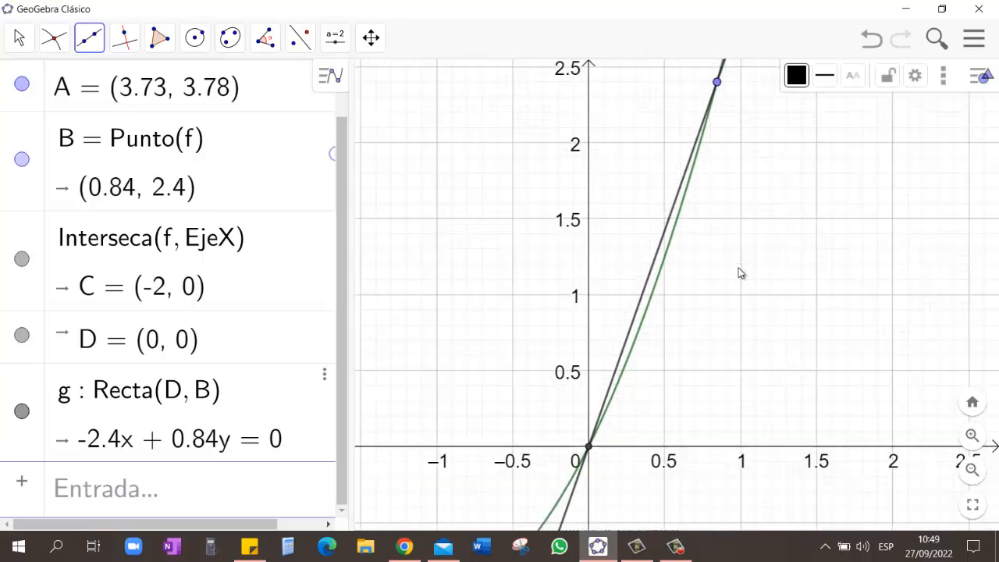
{"action": "left_click", "coordinate": [974, 437]}
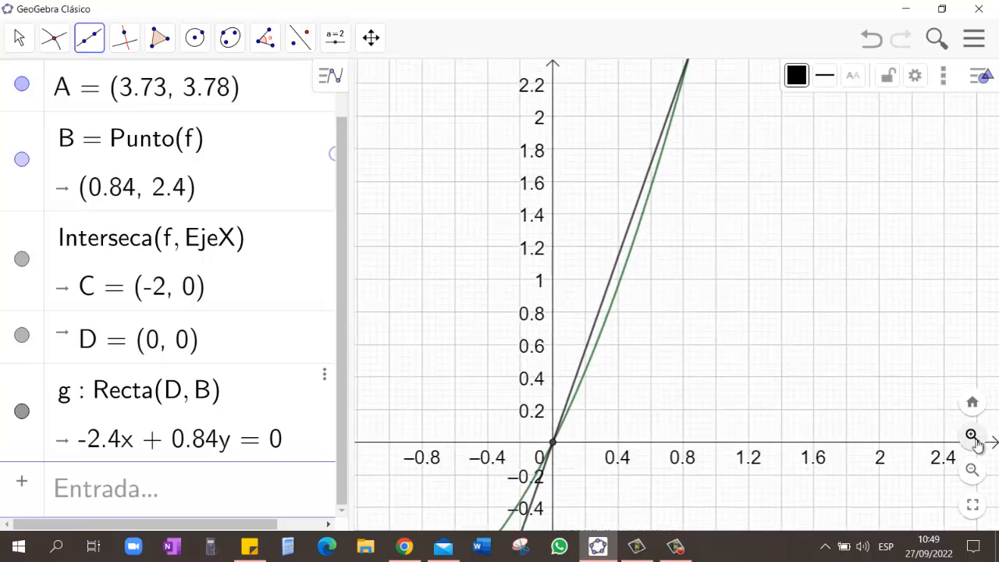
{"action": "scroll", "coordinate": [699, 240], "scroll_direction": "down", "scroll_amount": 2}
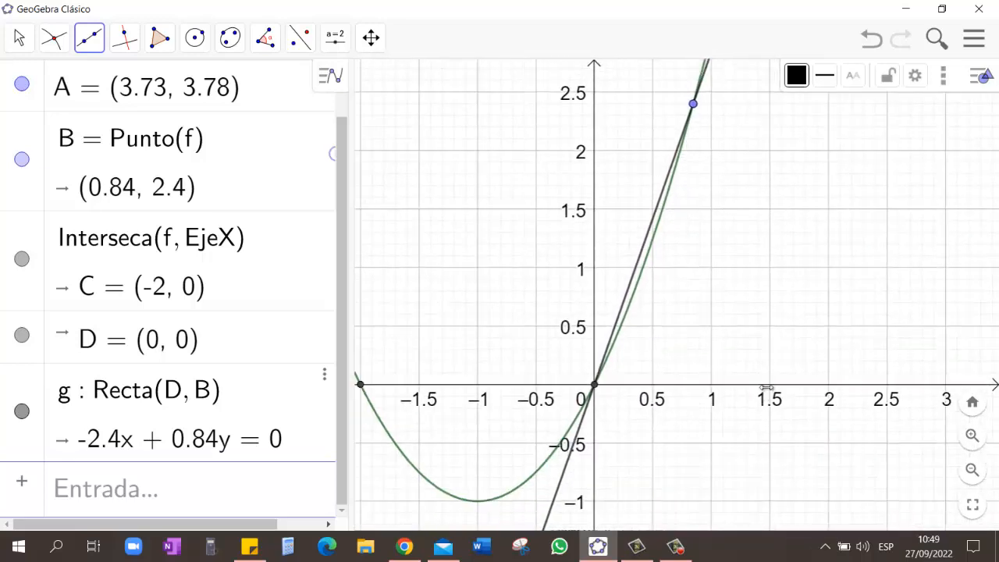
{"action": "left_click_drag", "start_coordinate": [769, 384], "coordinate": [936, 397]}
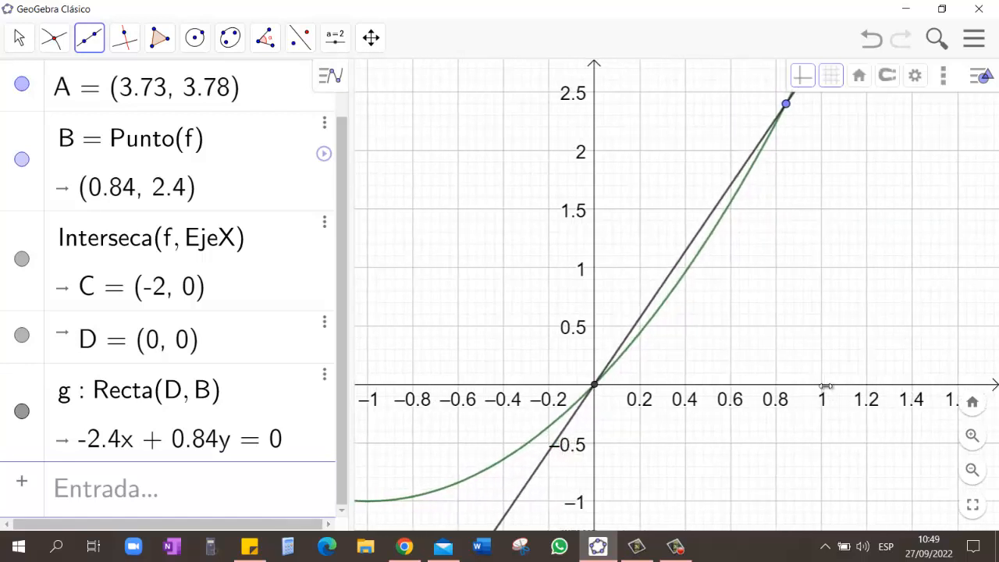
{"action": "left_click_drag", "start_coordinate": [822, 384], "coordinate": [895, 384]}
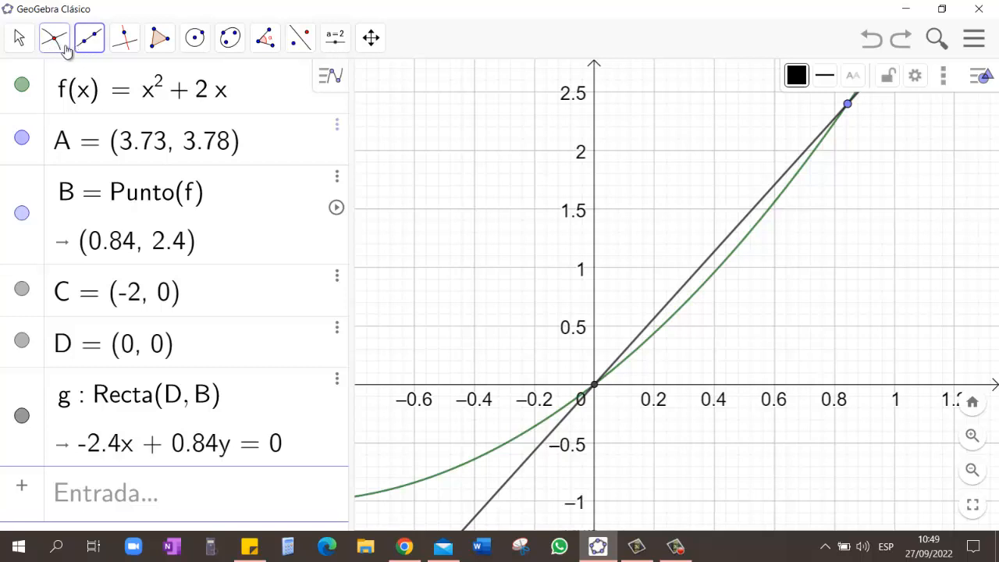
Step: Place a new point on the parabola between the origin and point B, at about (0.38, 0.9)
{"action": "left_click", "coordinate": [58, 43]}
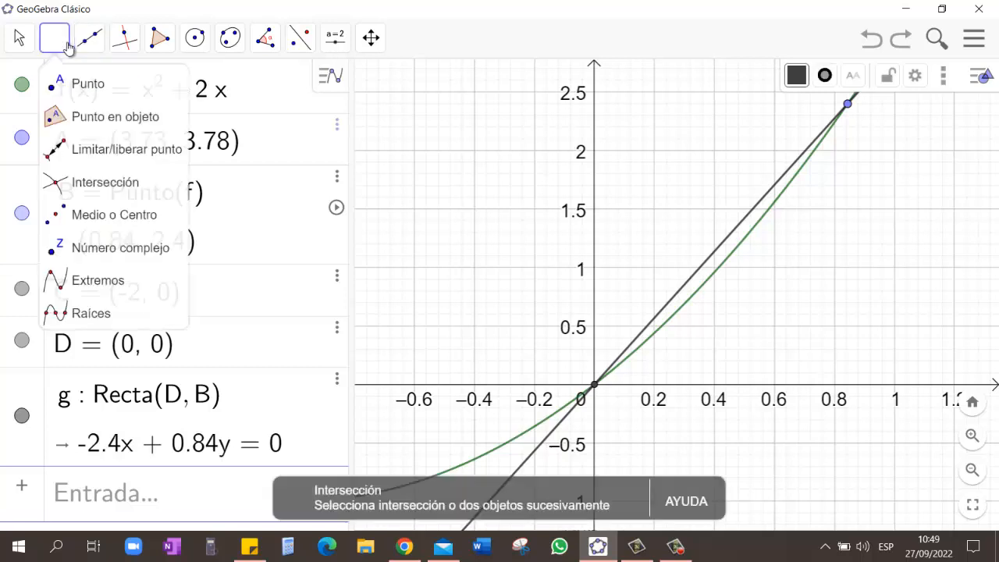
{"action": "left_click", "coordinate": [89, 86]}
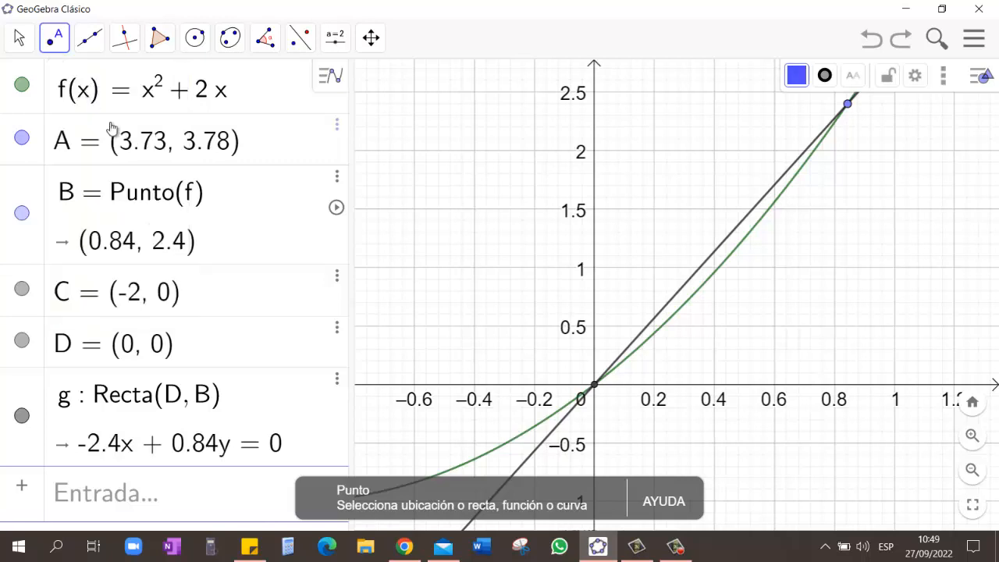
{"action": "left_click", "coordinate": [707, 282]}
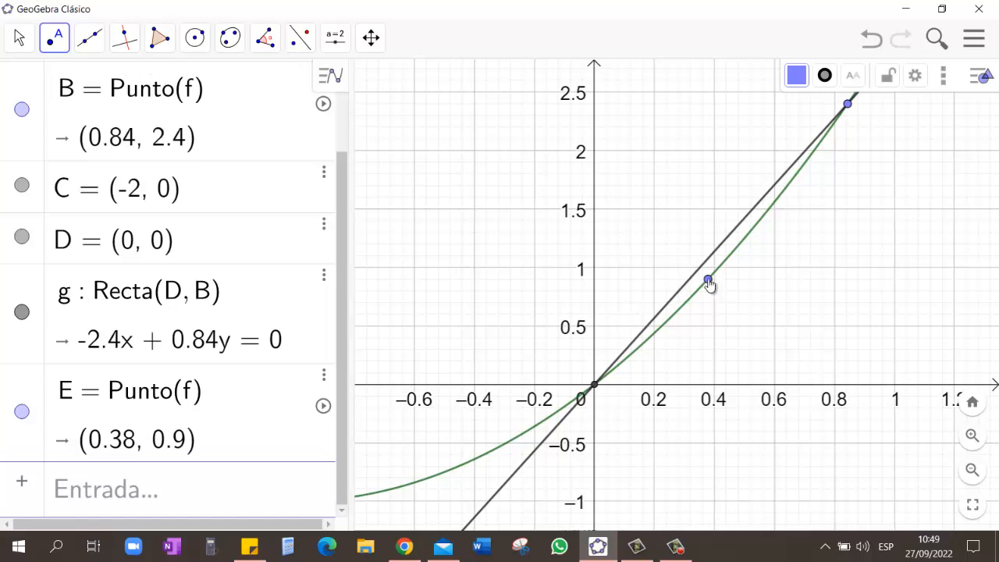
Step: Construct the tangent to the parabola at the new point E with the Tangents tool
{"action": "left_click", "coordinate": [125, 38]}
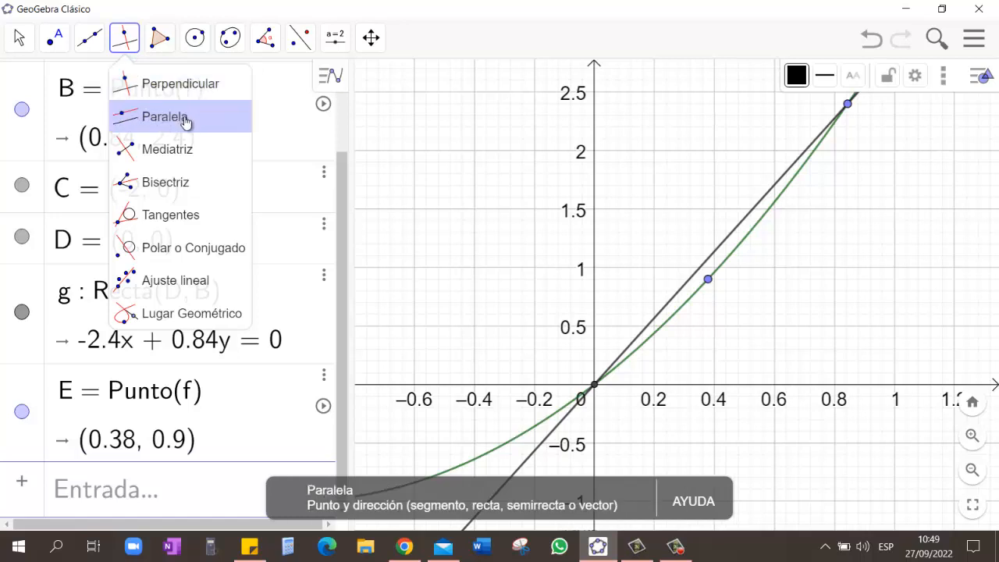
{"action": "left_click", "coordinate": [213, 222]}
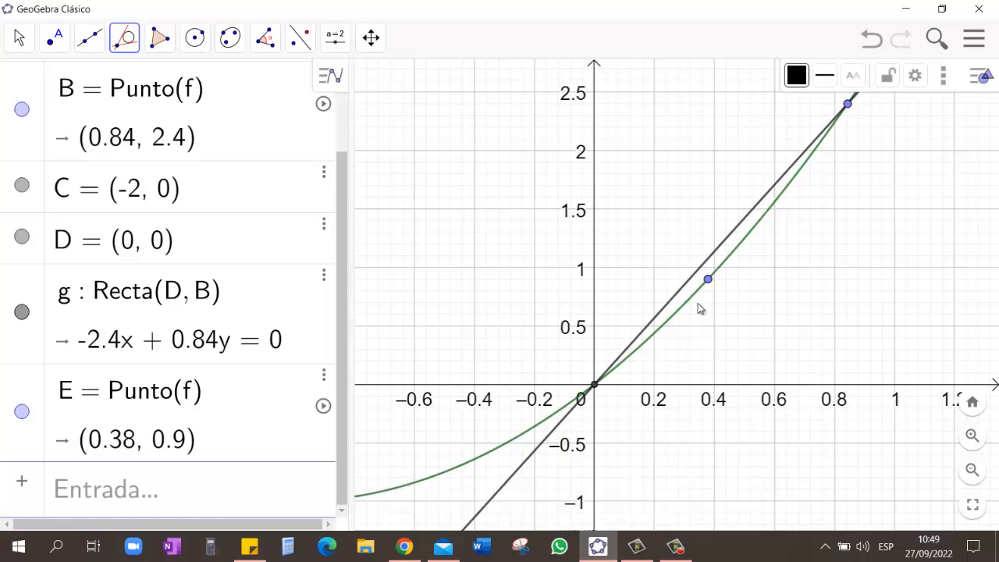
{"action": "left_click", "coordinate": [707, 281]}
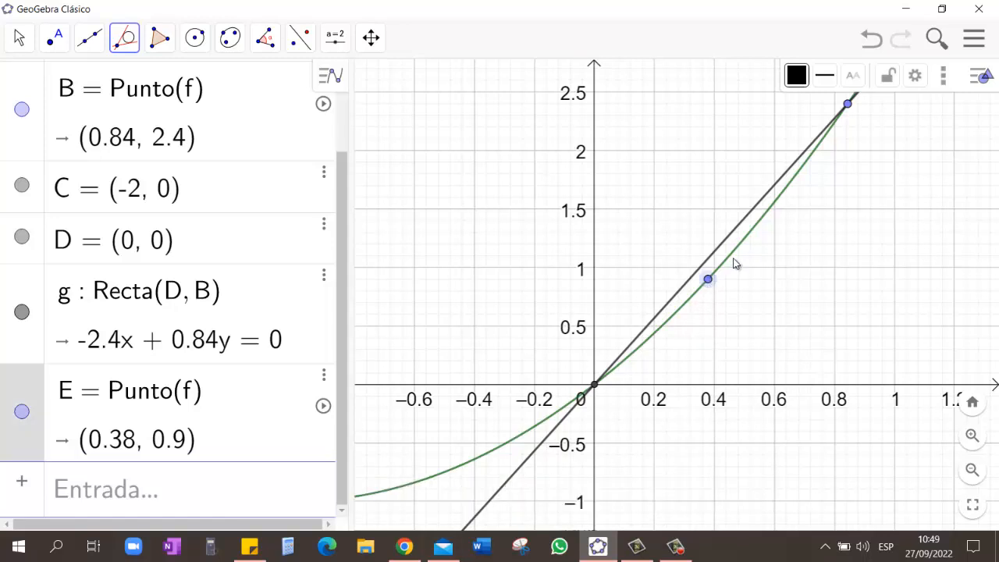
{"action": "left_click", "coordinate": [732, 259]}
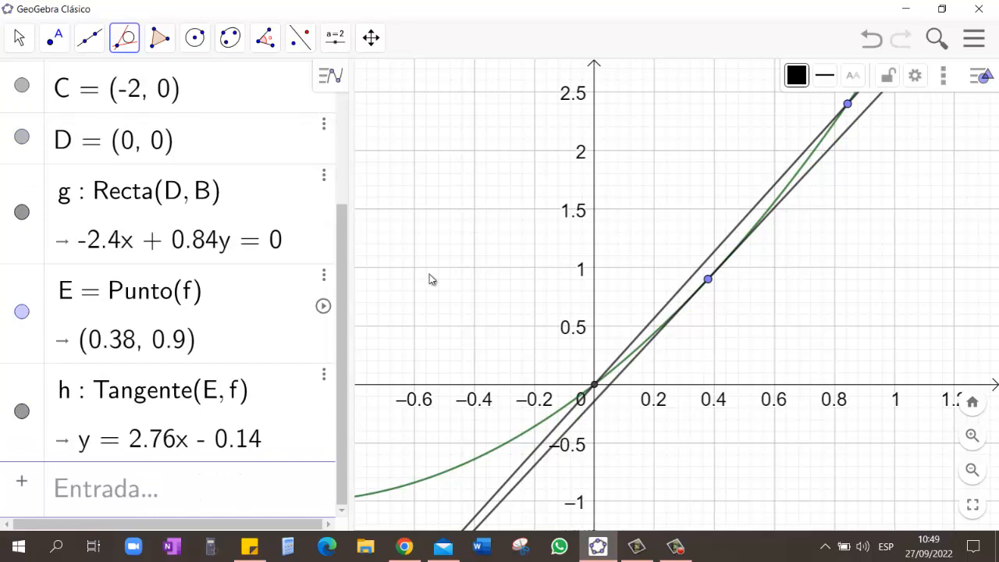
Step: Switch to the Move tool and format the tangent line as blue and dashed
{"action": "left_click", "coordinate": [20, 39]}
{"action": "left_click", "coordinate": [70, 90]}
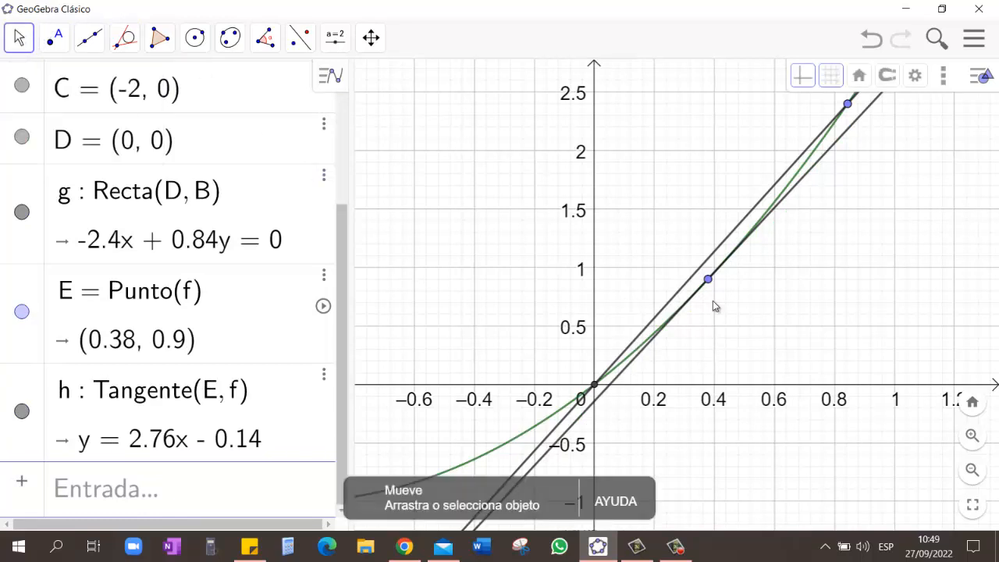
{"action": "left_click", "coordinate": [629, 370]}
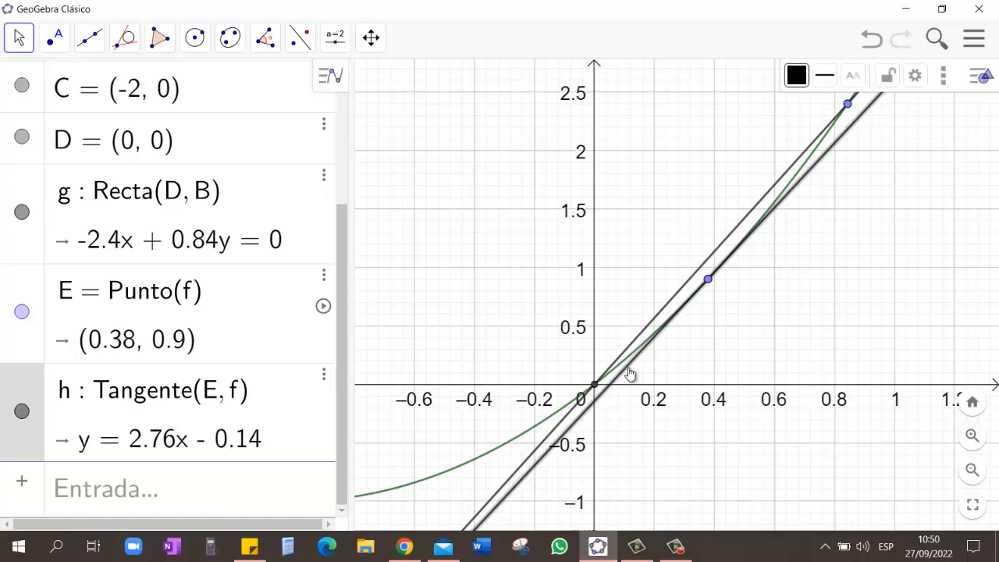
{"action": "left_click", "coordinate": [797, 75]}
{"action": "left_click", "coordinate": [828, 110]}
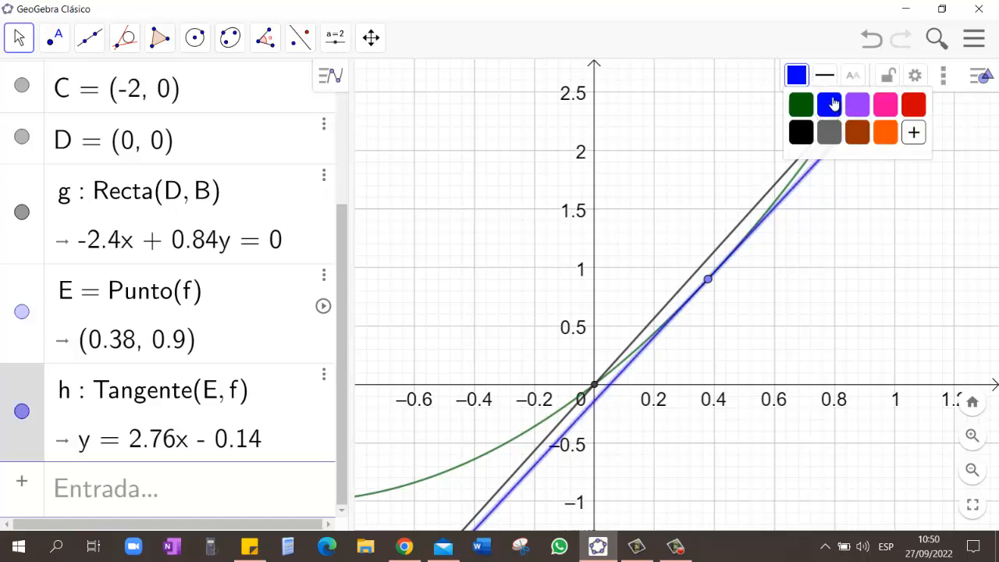
{"action": "left_click", "coordinate": [834, 84]}
{"action": "left_click", "coordinate": [863, 104]}
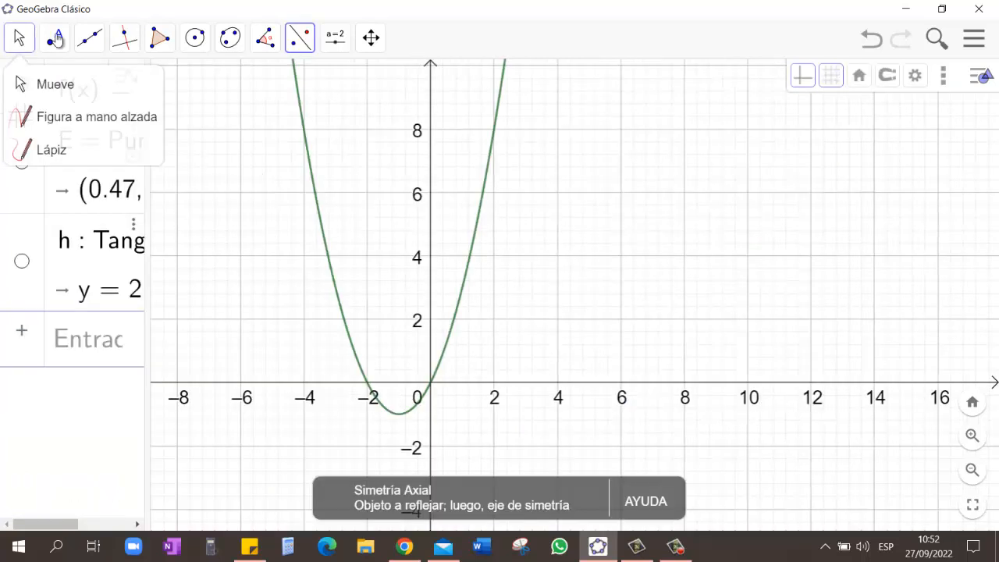
Step: Analyse the parabola f with the Function Inspector and go through the properties listed for its interval
{"action": "mouse_move", "coordinate": [159, 39]}
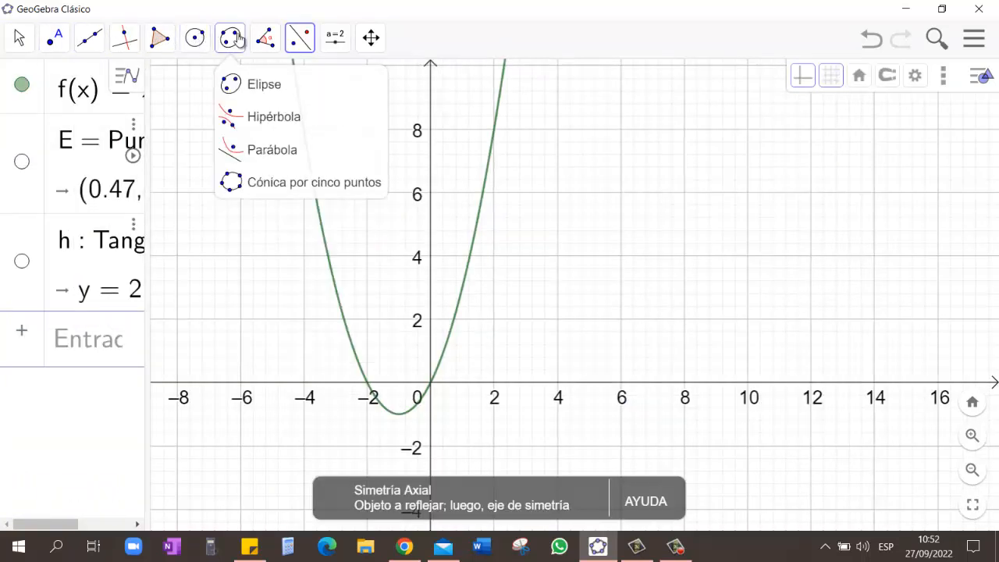
{"action": "mouse_move", "coordinate": [255, 39]}
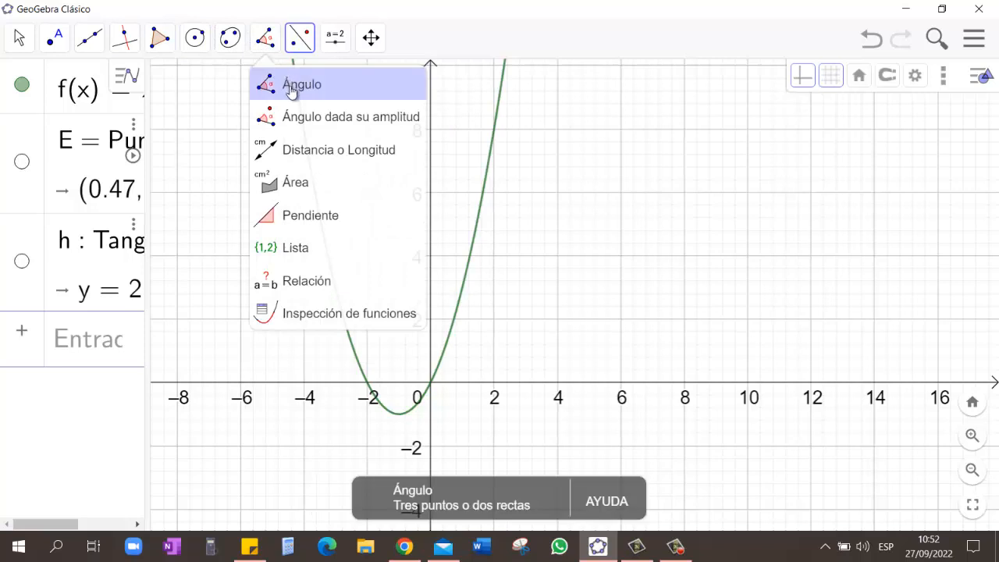
{"action": "left_click", "coordinate": [312, 312]}
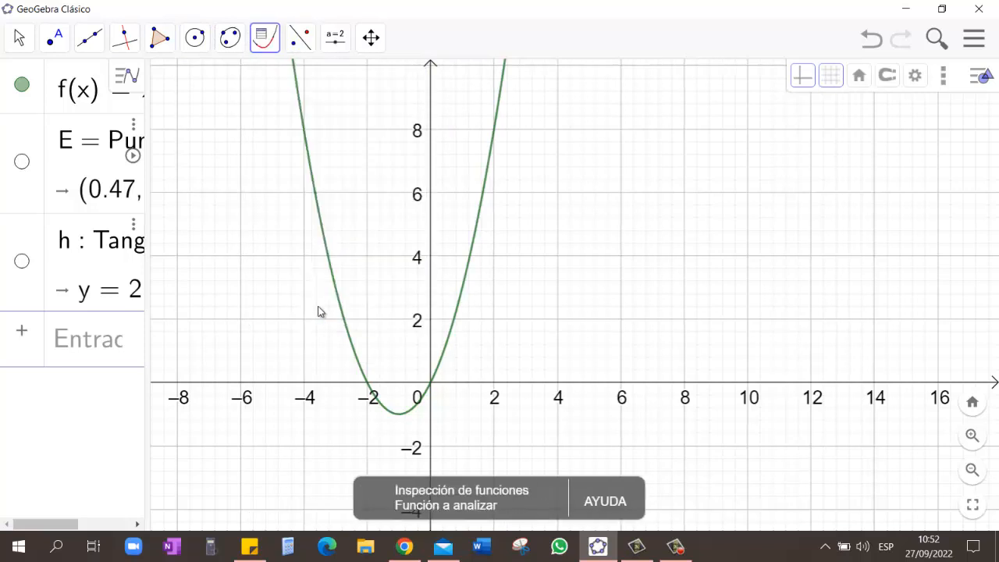
{"action": "left_click", "coordinate": [467, 273]}
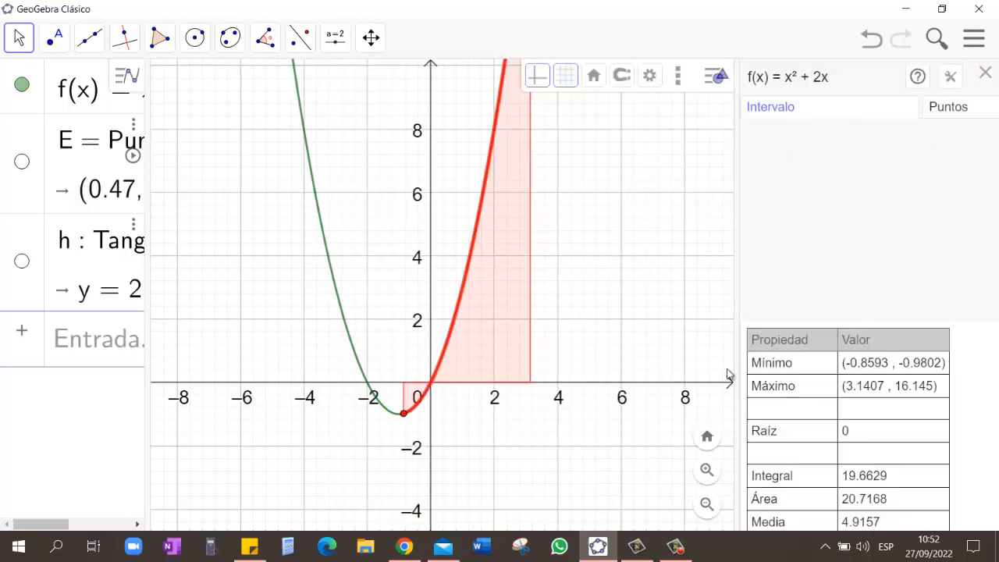
{"action": "left_click", "coordinate": [820, 388]}
{"action": "scroll", "coordinate": [845, 386], "scroll_direction": "down", "scroll_amount": 1}
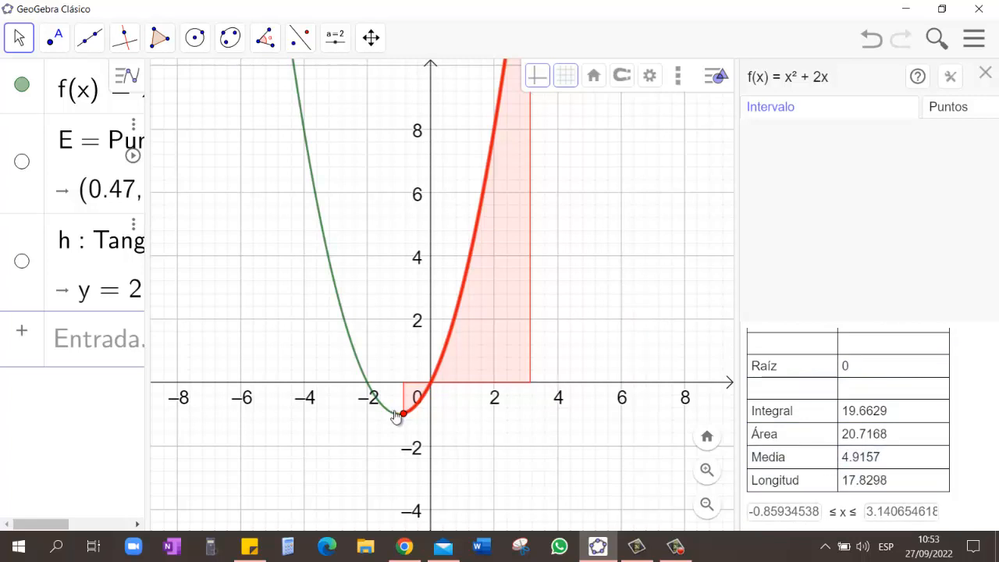
Step: Set the inspected interval to 0 ≤ x ≤ 2 and review the function's properties over it
{"action": "left_click_drag", "start_coordinate": [396, 416], "coordinate": [439, 392]}
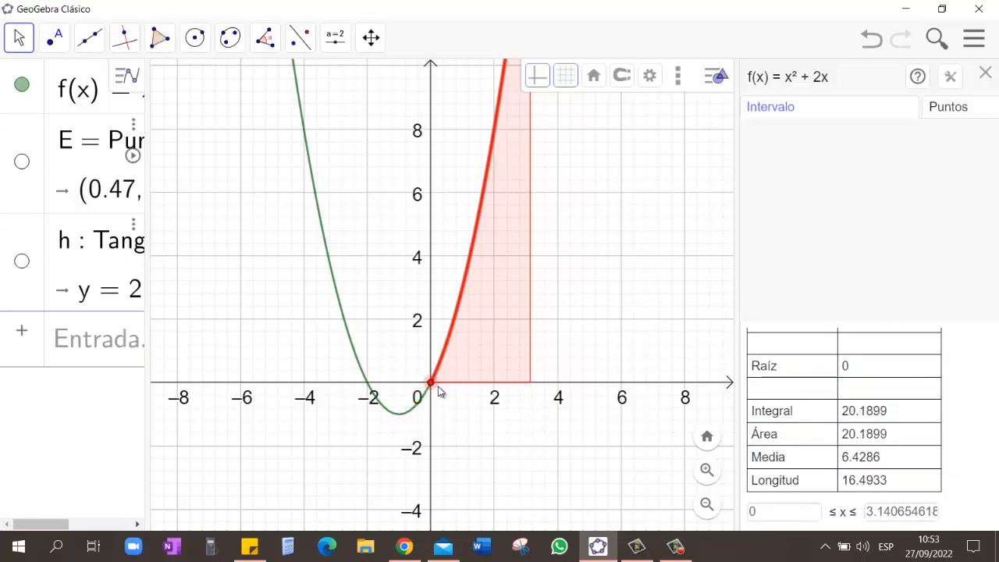
{"action": "scroll", "coordinate": [516, 271], "scroll_direction": "up", "scroll_amount": 1}
{"action": "scroll", "coordinate": [571, 278], "scroll_direction": "down", "scroll_amount": 4}
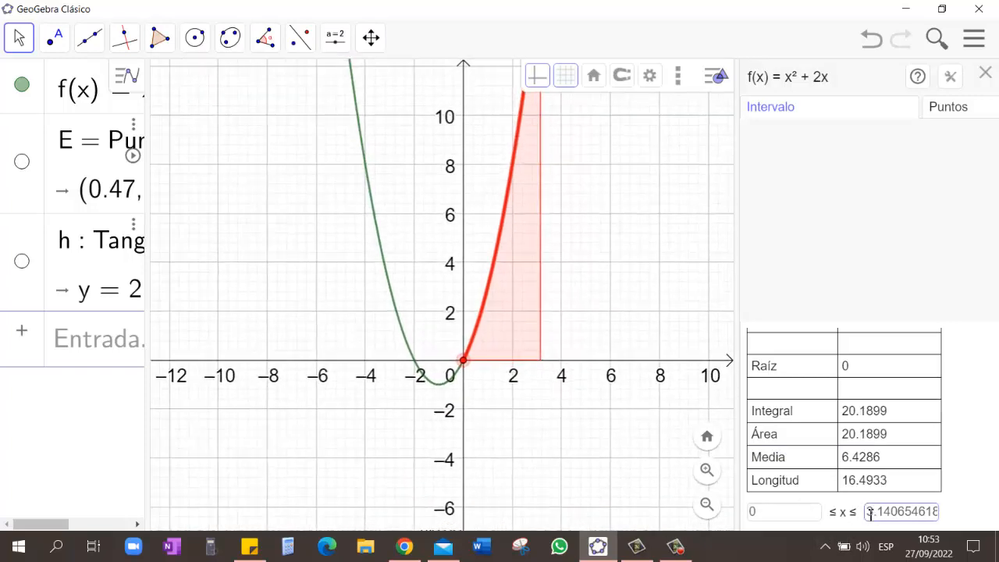
{"action": "left_click_drag", "start_coordinate": [869, 513], "coordinate": [997, 502]}
{"action": "type", "text": "2"}
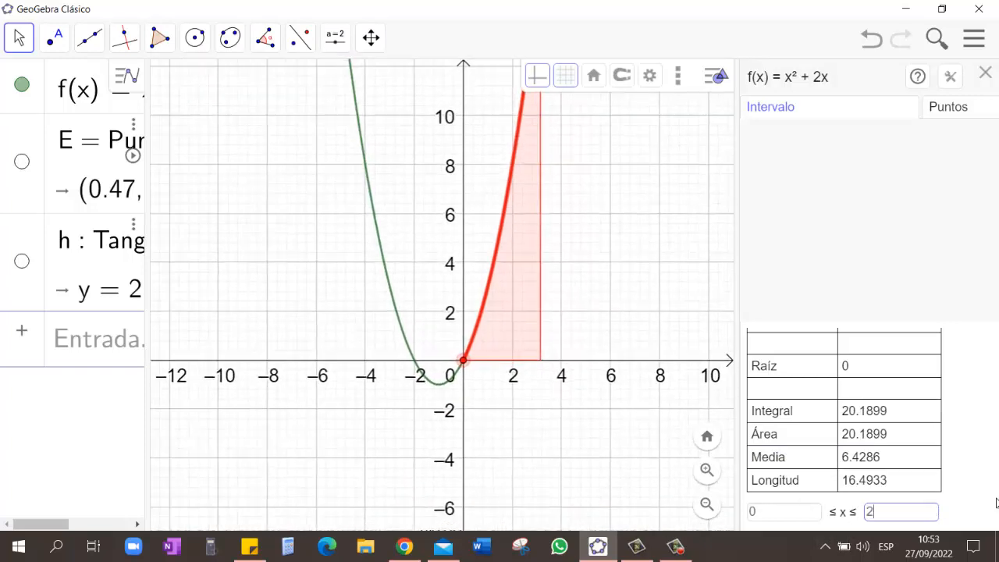
{"action": "key", "text": "Return"}
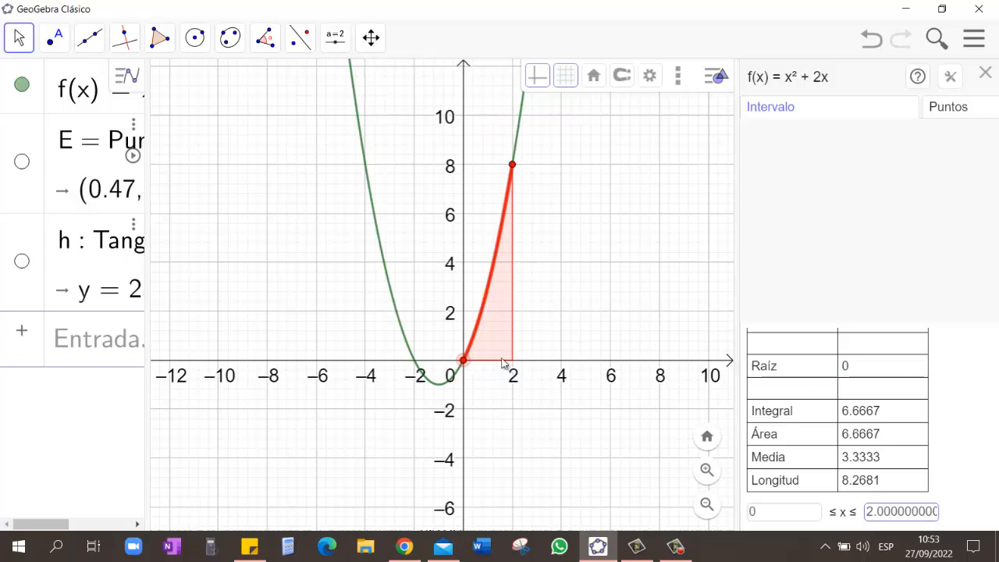
{"action": "scroll", "coordinate": [823, 416], "scroll_direction": "up", "scroll_amount": 2}
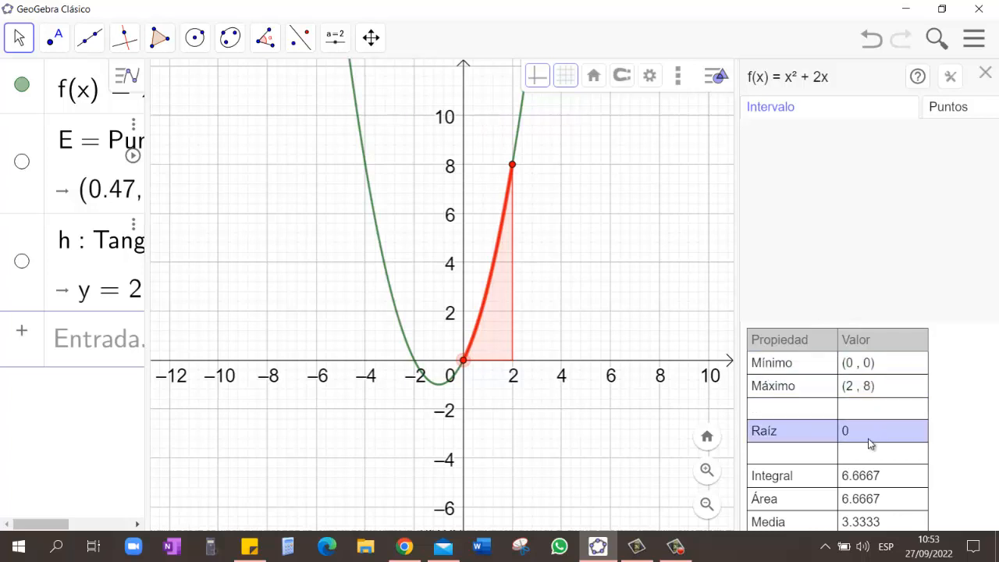
{"action": "scroll", "coordinate": [872, 437], "scroll_direction": "down", "scroll_amount": 2}
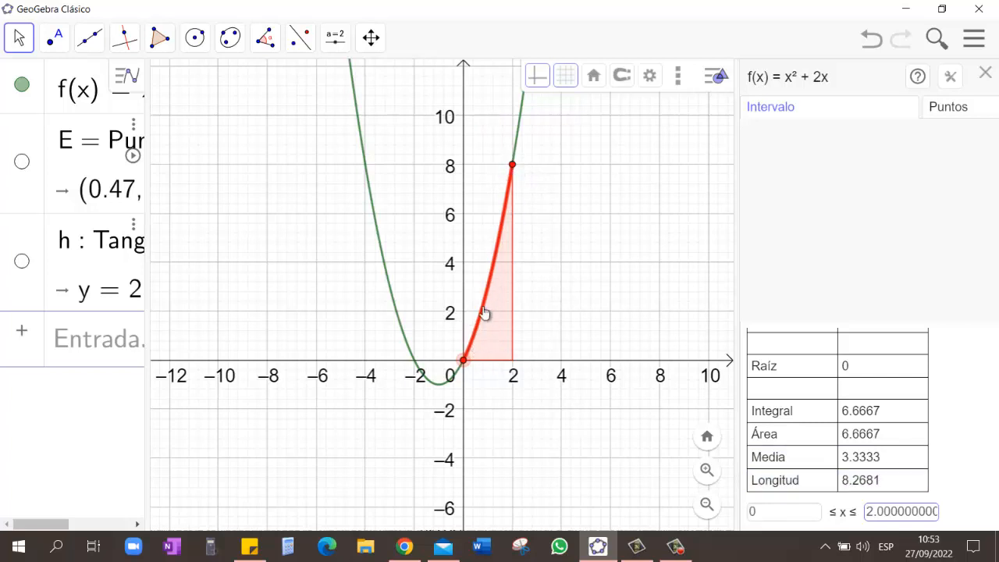
Step: Slide both interval endpoints along the parabola to inspect about -3.97 ≤ x ≤ 2.26
{"action": "left_click_drag", "start_coordinate": [524, 157], "coordinate": [536, 134]}
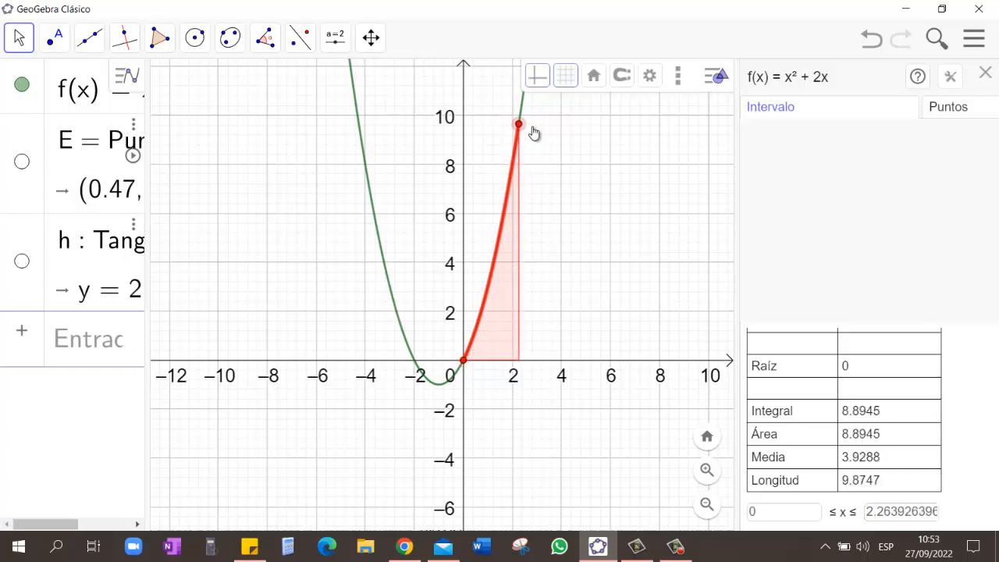
{"action": "left_click_drag", "start_coordinate": [459, 365], "coordinate": [339, 178]}
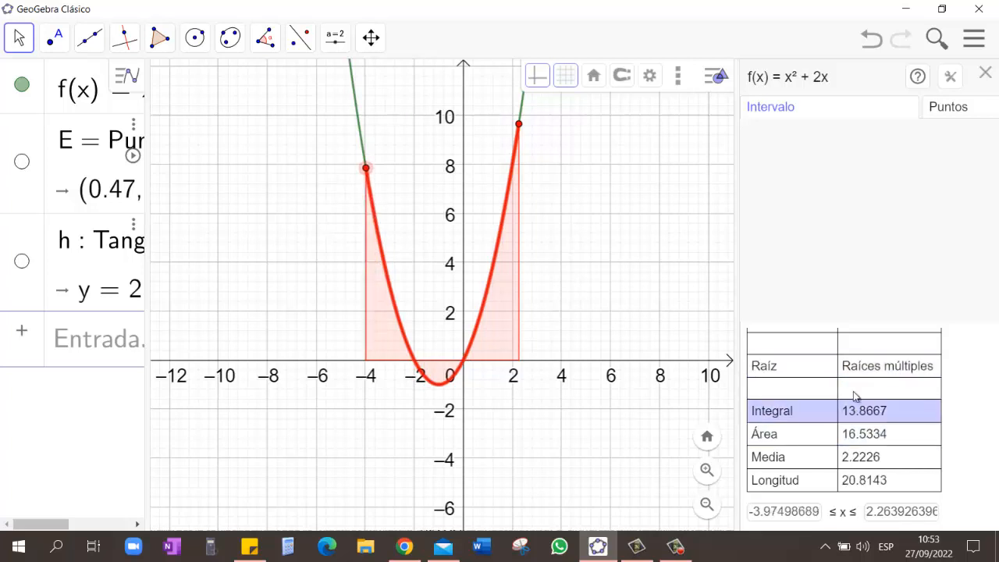
Step: Switch the Function Inspector to point inspection, hide the table of points, and slide the inspected point to about x = 1.44
{"action": "scroll", "coordinate": [861, 453], "scroll_direction": "up", "scroll_amount": 2}
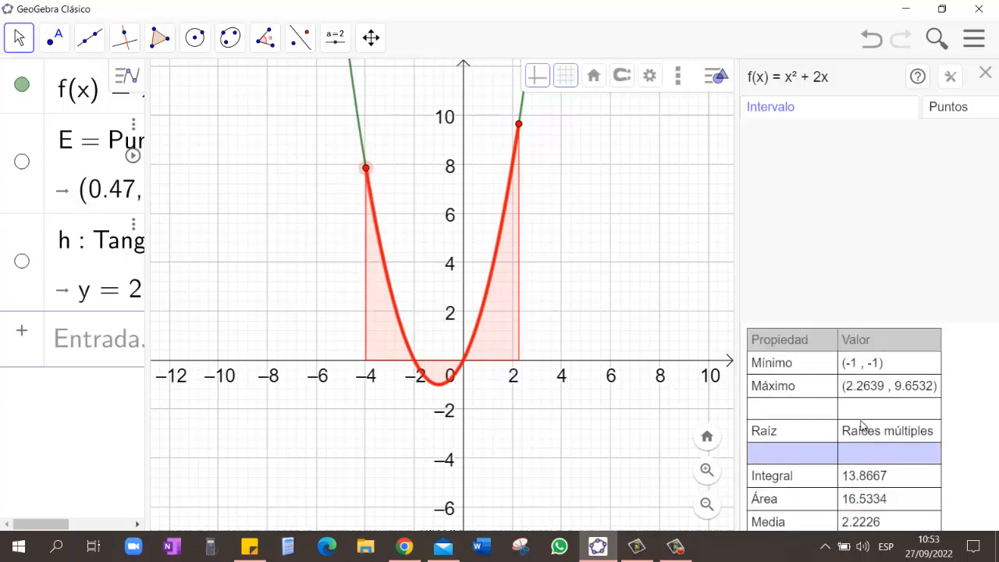
{"action": "left_click", "coordinate": [951, 107]}
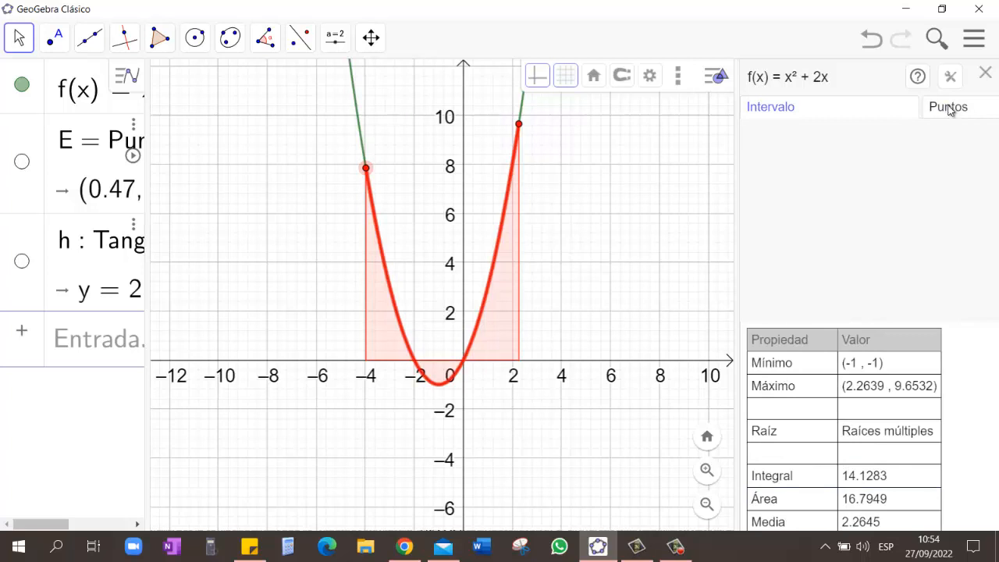
{"action": "left_click", "coordinate": [951, 108]}
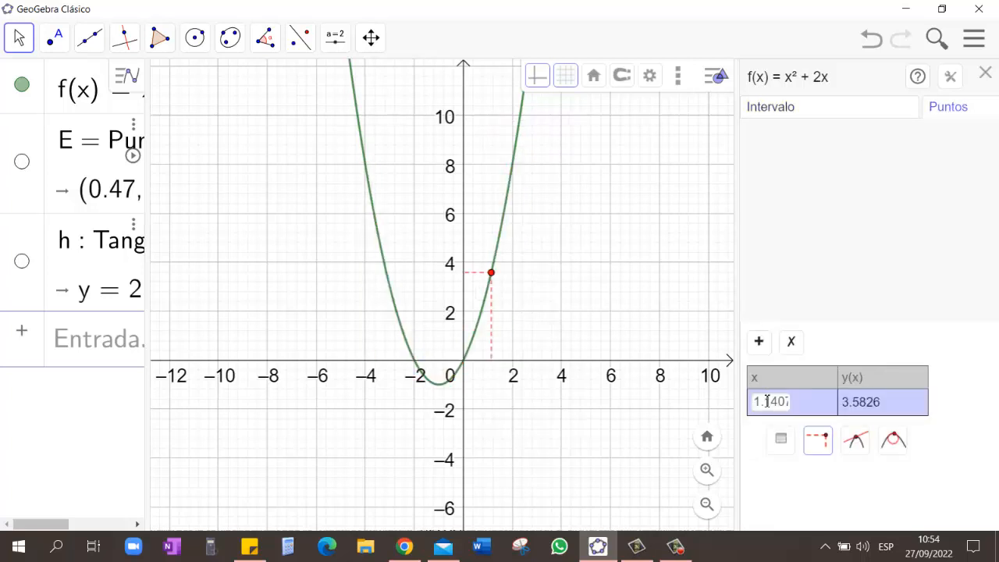
{"action": "left_click_drag", "start_coordinate": [757, 403], "coordinate": [793, 404]}
{"action": "left_click", "coordinate": [849, 403]}
{"action": "left_click_drag", "start_coordinate": [491, 272], "coordinate": [552, 259]}
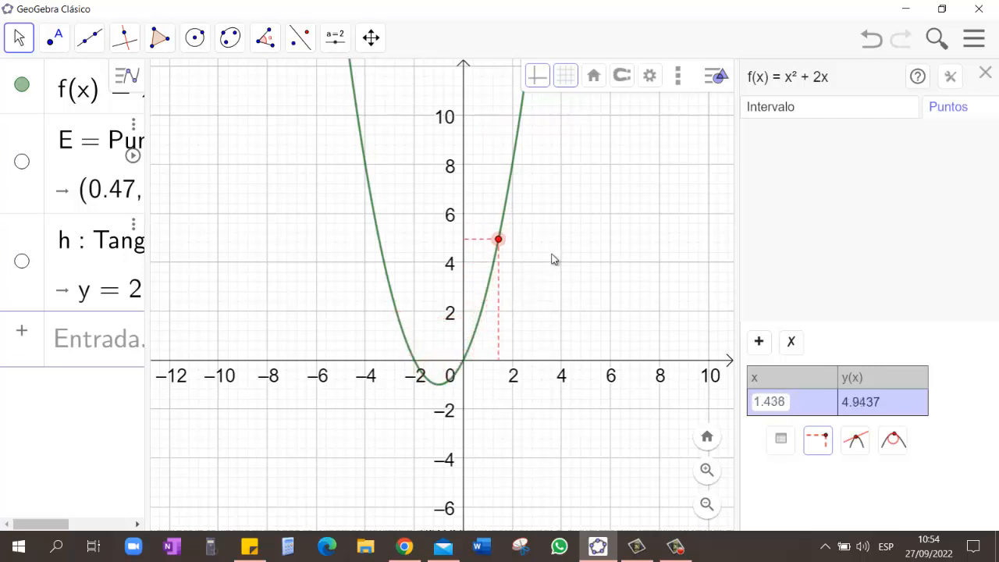
Step: Show the table of points and slide the inspected point along the parabola to about x = -2.44 and back to about x = 0.57
{"action": "left_click", "coordinate": [783, 445]}
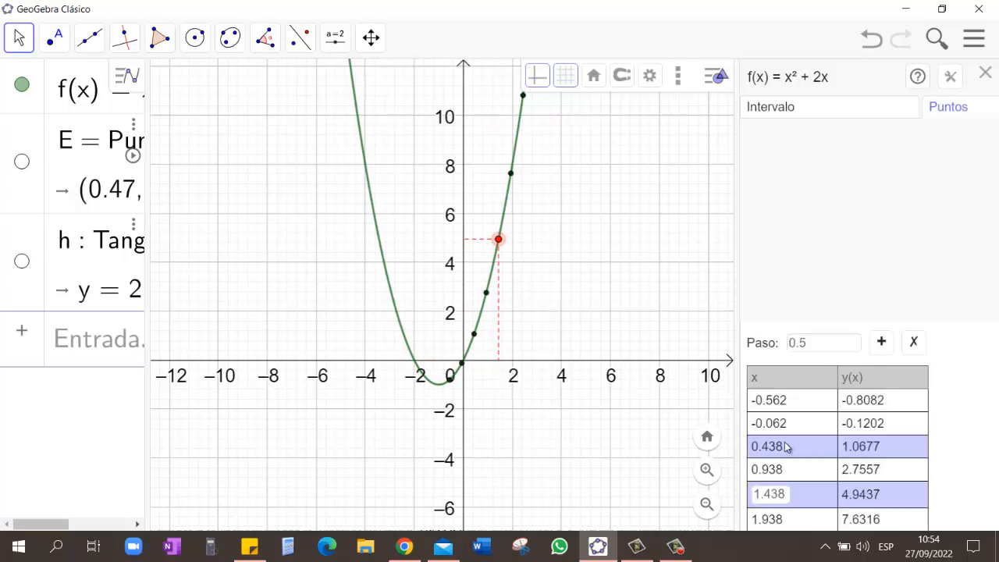
{"action": "left_click_drag", "start_coordinate": [499, 241], "coordinate": [410, 335]}
{"action": "scroll", "coordinate": [876, 452], "scroll_direction": "down", "scroll_amount": 3}
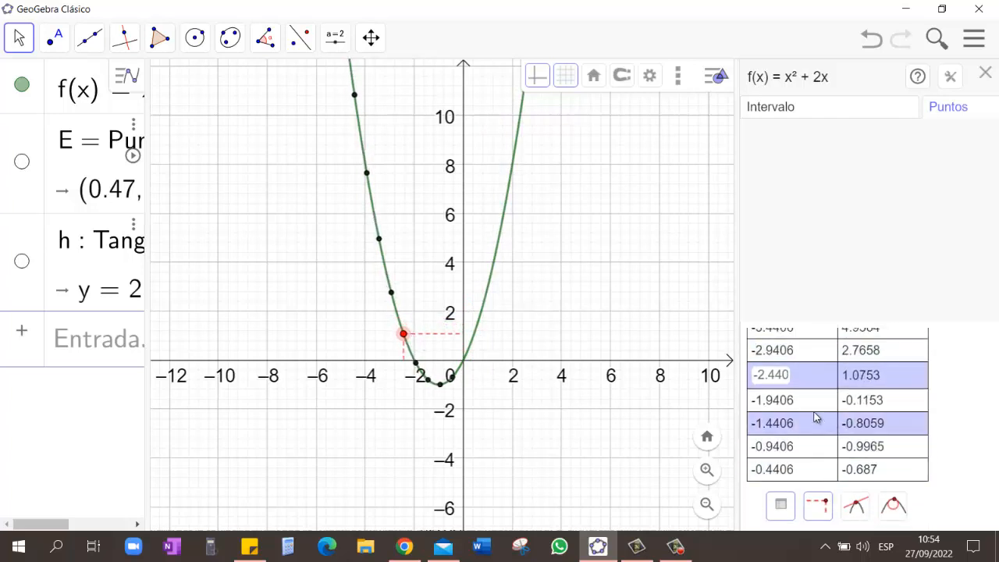
{"action": "scroll", "coordinate": [820, 437], "scroll_direction": "up", "scroll_amount": 2}
{"action": "scroll", "coordinate": [839, 410], "scroll_direction": "down", "scroll_amount": 3}
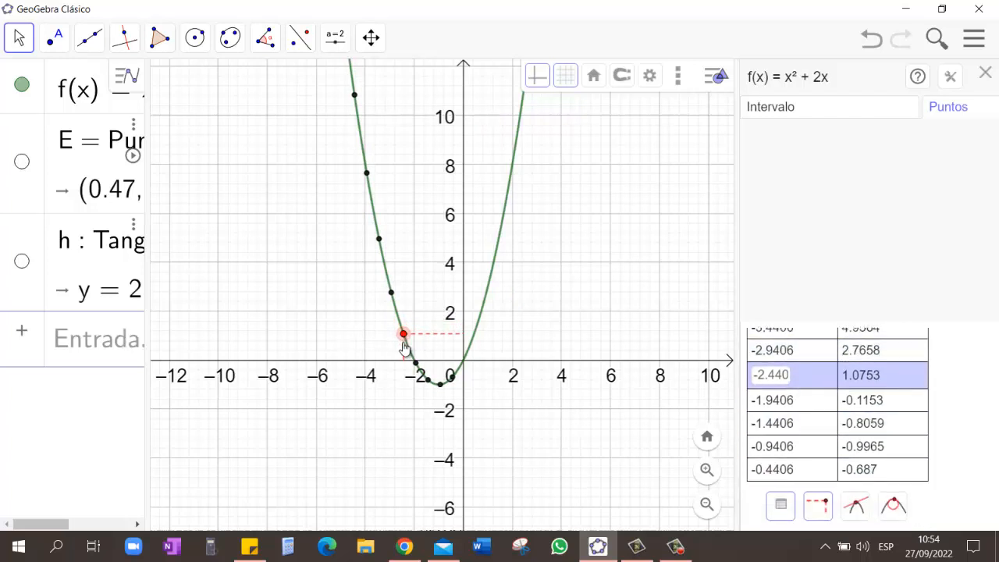
{"action": "left_click_drag", "start_coordinate": [403, 347], "coordinate": [483, 334]}
{"action": "scroll", "coordinate": [844, 423], "scroll_direction": "up", "scroll_amount": 3}
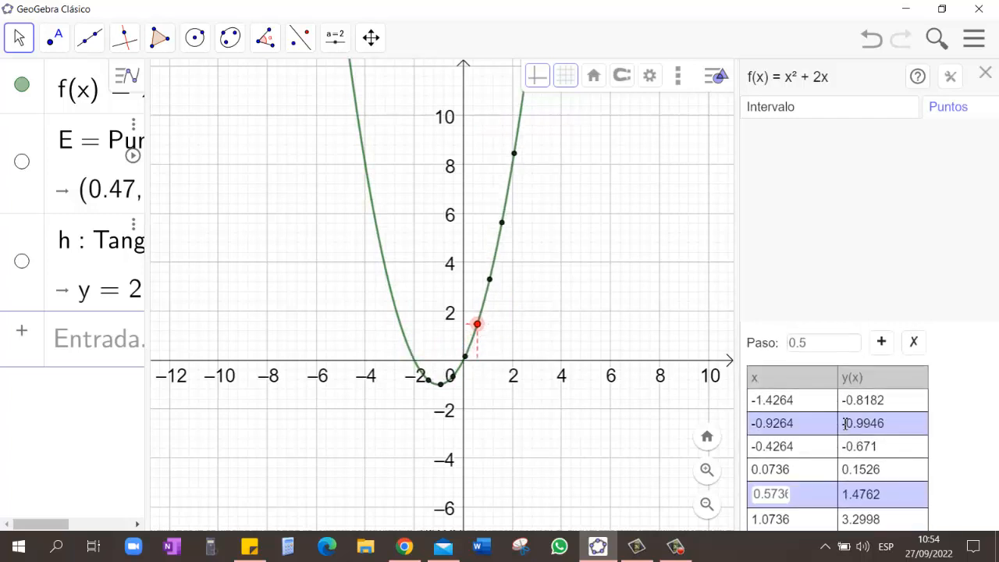
Step: Add Derivada and Derivada segunda columns to the inspector's table of points and widen the inspector to show them
{"action": "left_click", "coordinate": [881, 343]}
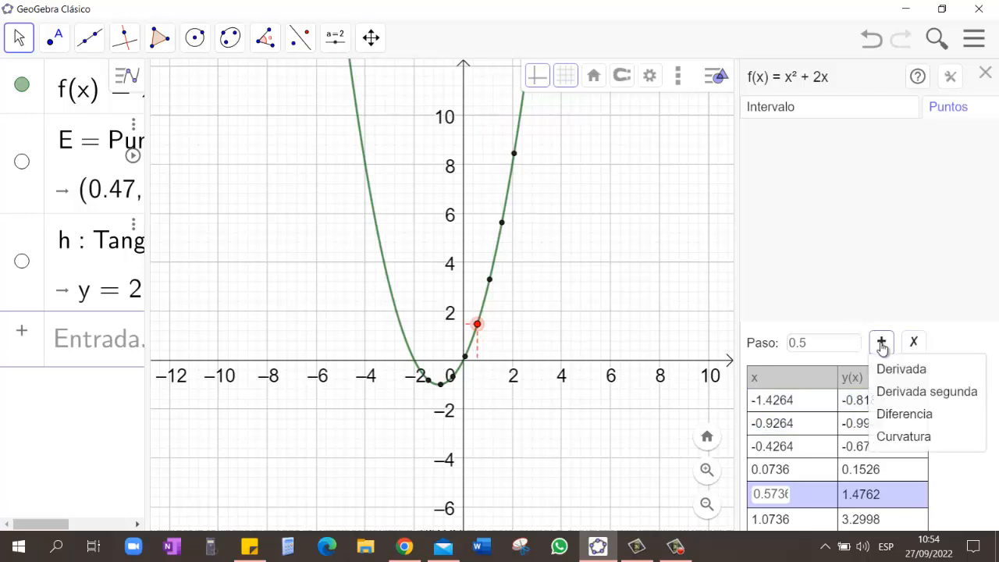
{"action": "left_click", "coordinate": [910, 375]}
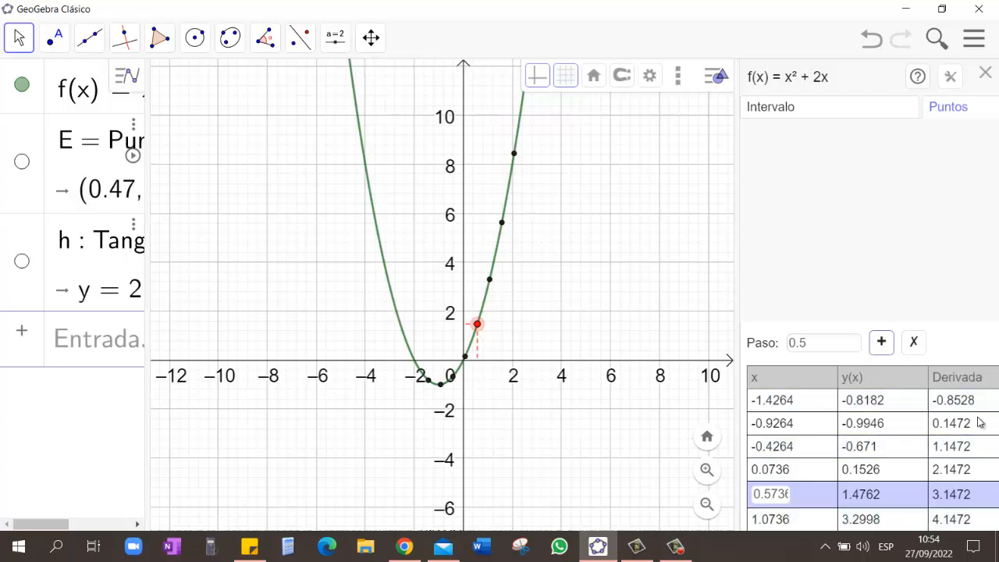
{"action": "left_click", "coordinate": [881, 343]}
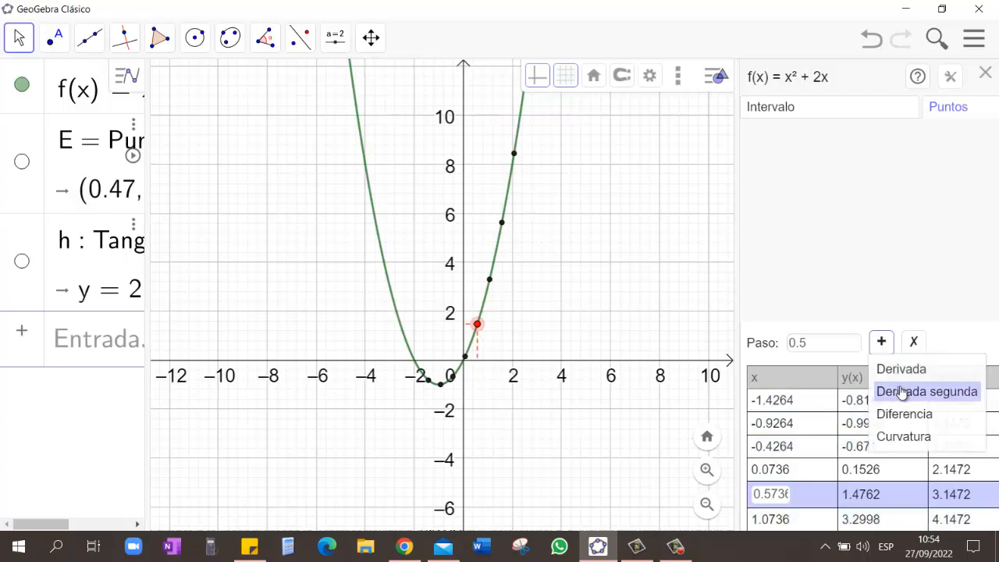
{"action": "left_click", "coordinate": [902, 392]}
{"action": "mouse_move", "coordinate": [856, 530]}
{"action": "left_mouse_down"}
{"action": "mouse_move", "coordinate": [911, 530]}
{"action": "mouse_move", "coordinate": [855, 533]}
{"action": "left_mouse_up"}
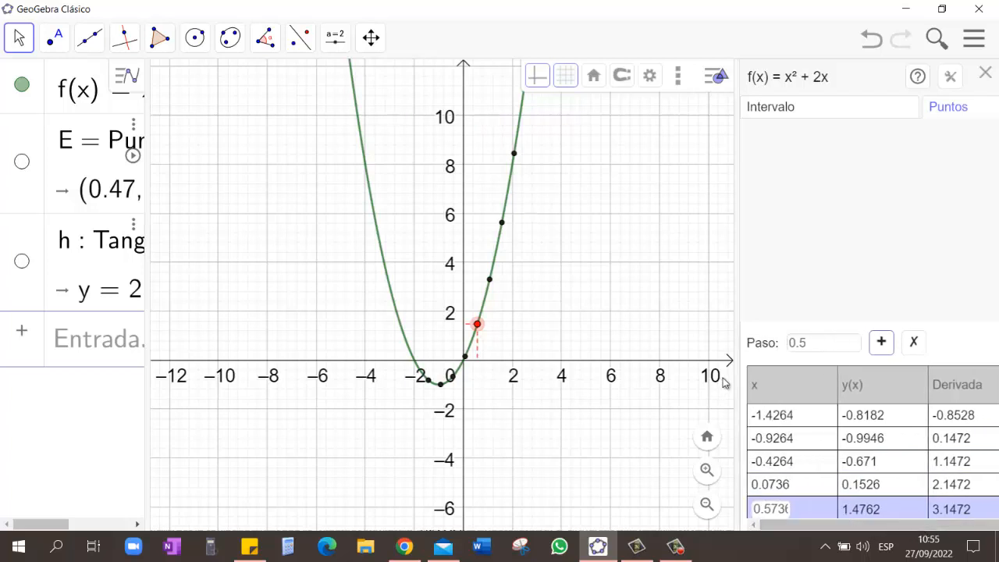
{"action": "left_click_drag", "start_coordinate": [735, 382], "coordinate": [579, 352]}
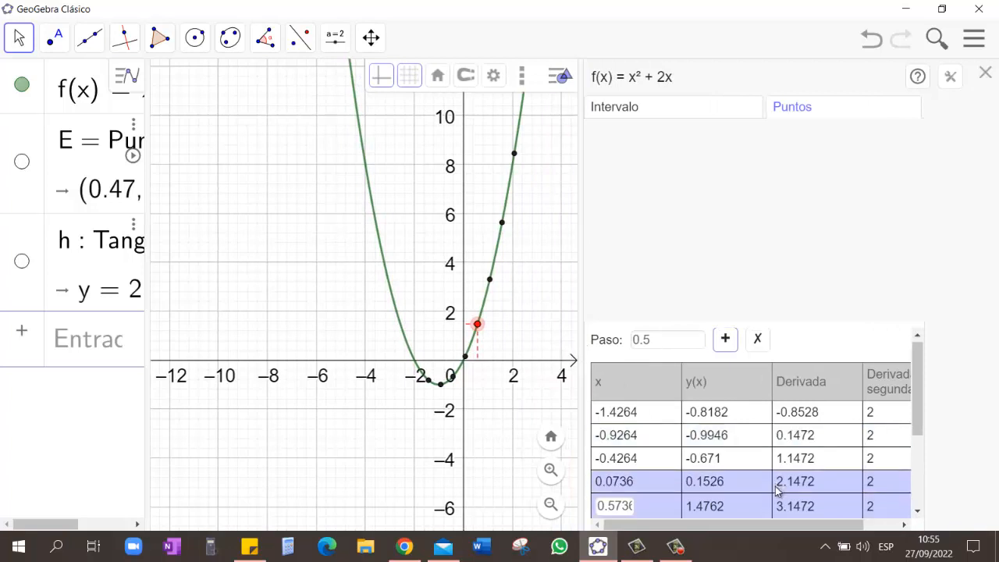
Step: Slide the inspected point to about x = 0.85 and turn on the tangent line display at that point
{"action": "scroll", "coordinate": [776, 489], "scroll_direction": "down", "scroll_amount": 2}
{"action": "left_click_drag", "start_coordinate": [477, 323], "coordinate": [507, 328]}
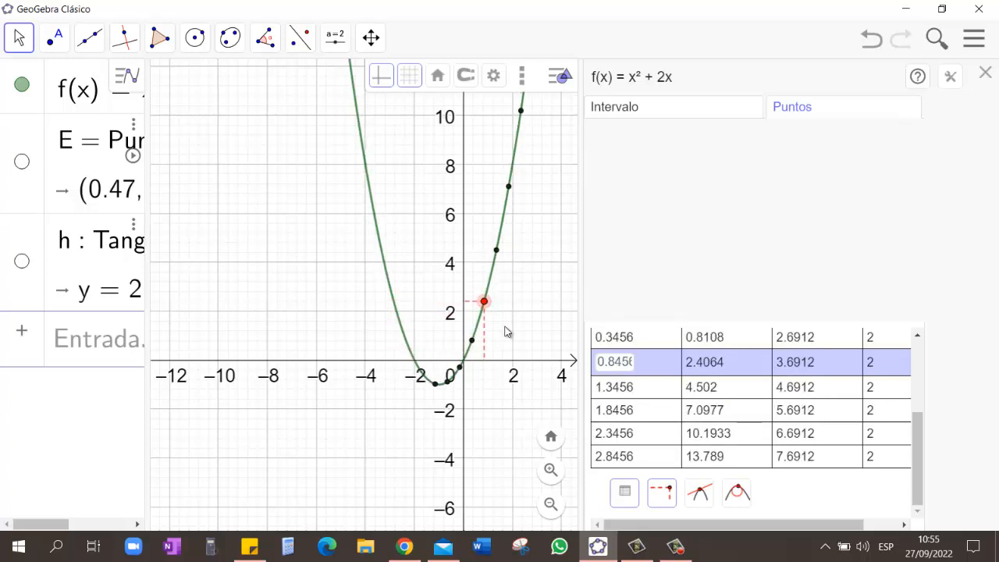
{"action": "left_click", "coordinate": [701, 494]}
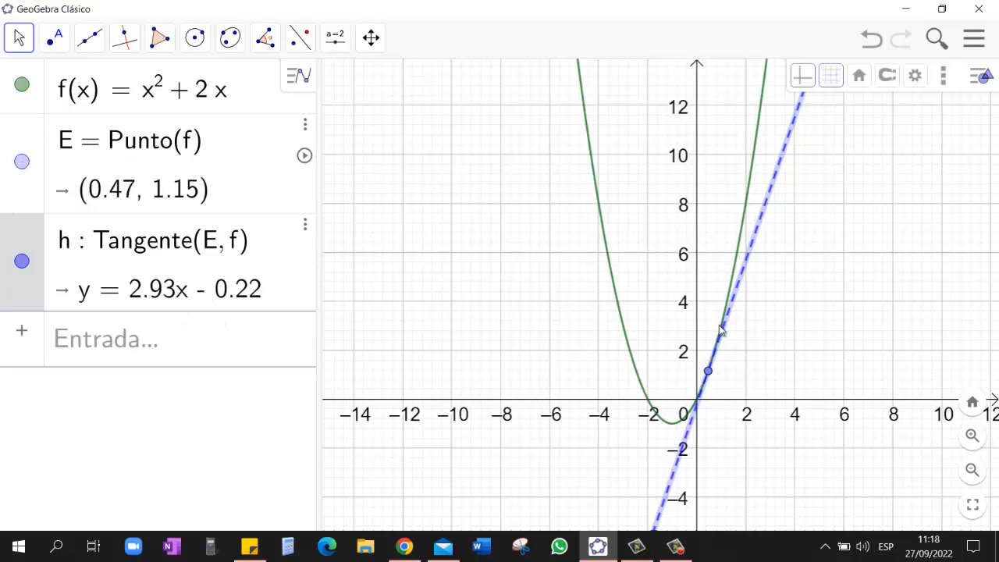
Step: Make point E's label visible and set it to show the point's value (Valor)
{"action": "right_click", "coordinate": [708, 374]}
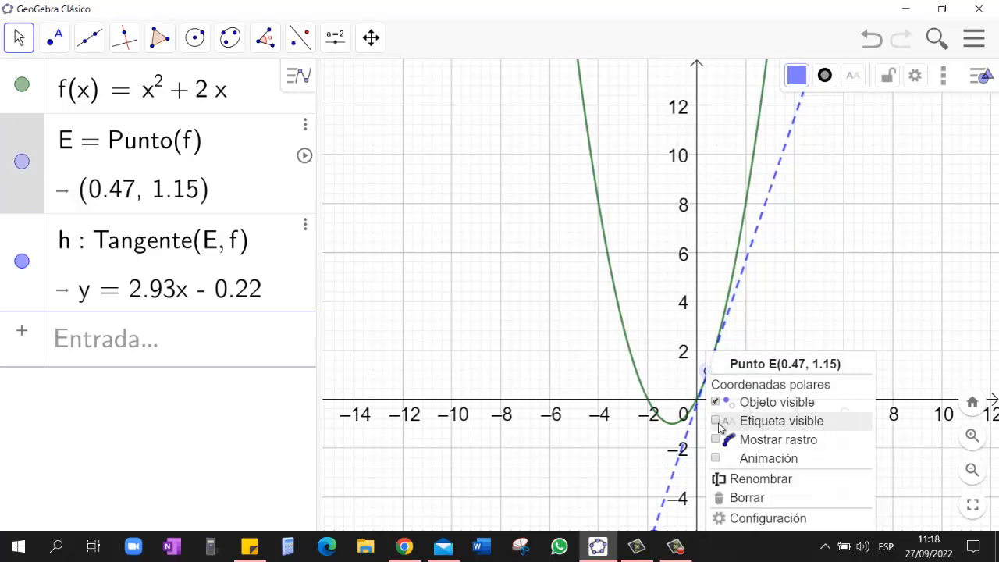
{"action": "left_click", "coordinate": [753, 426]}
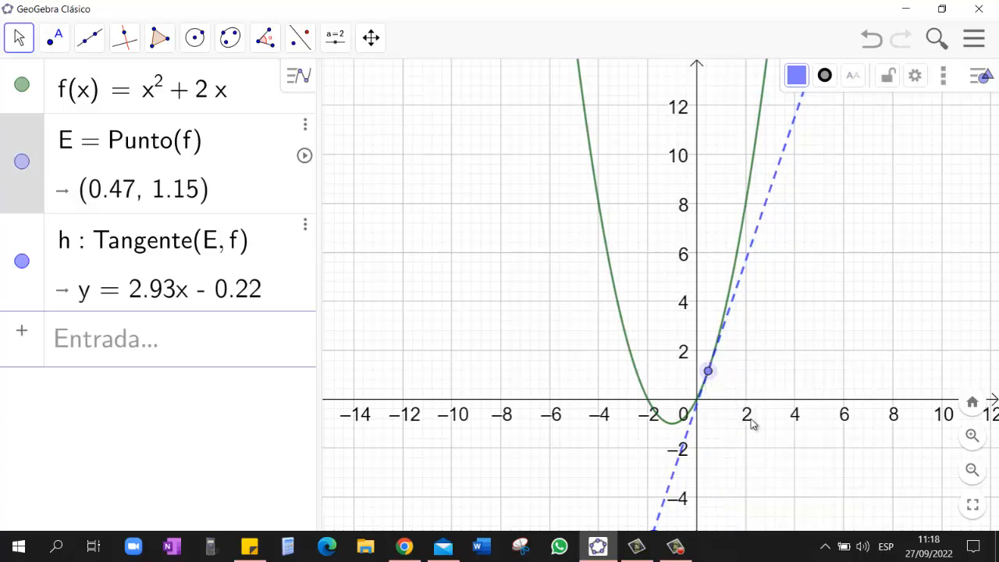
{"action": "left_click_drag", "start_coordinate": [718, 356], "coordinate": [738, 377]}
{"action": "right_click", "coordinate": [709, 374]}
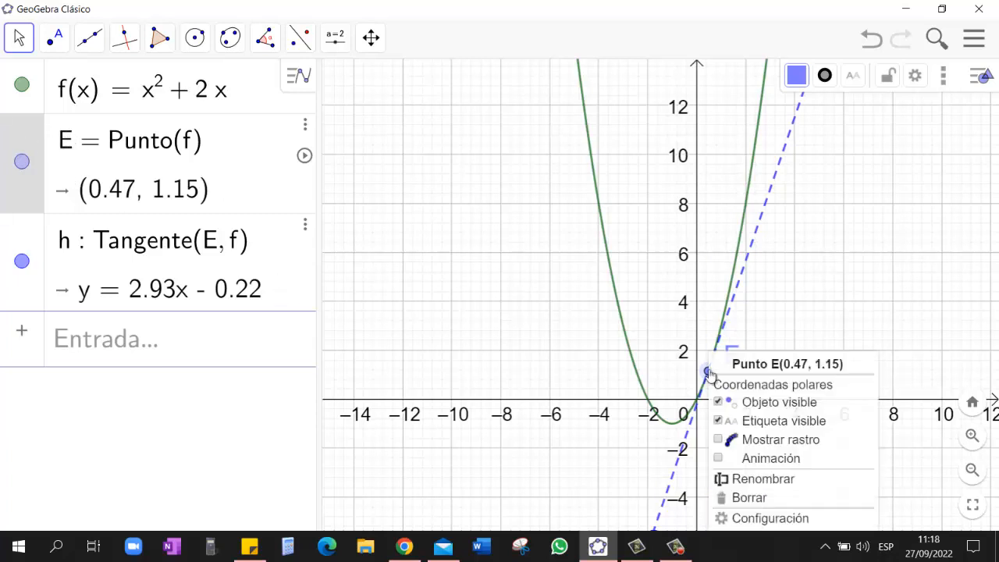
{"action": "left_click", "coordinate": [779, 519]}
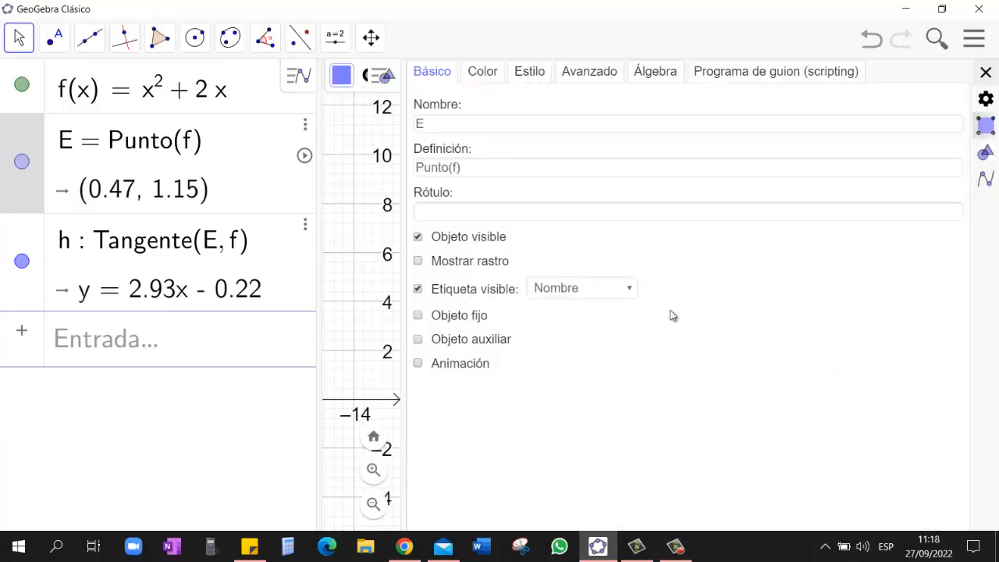
{"action": "left_click", "coordinate": [578, 288]}
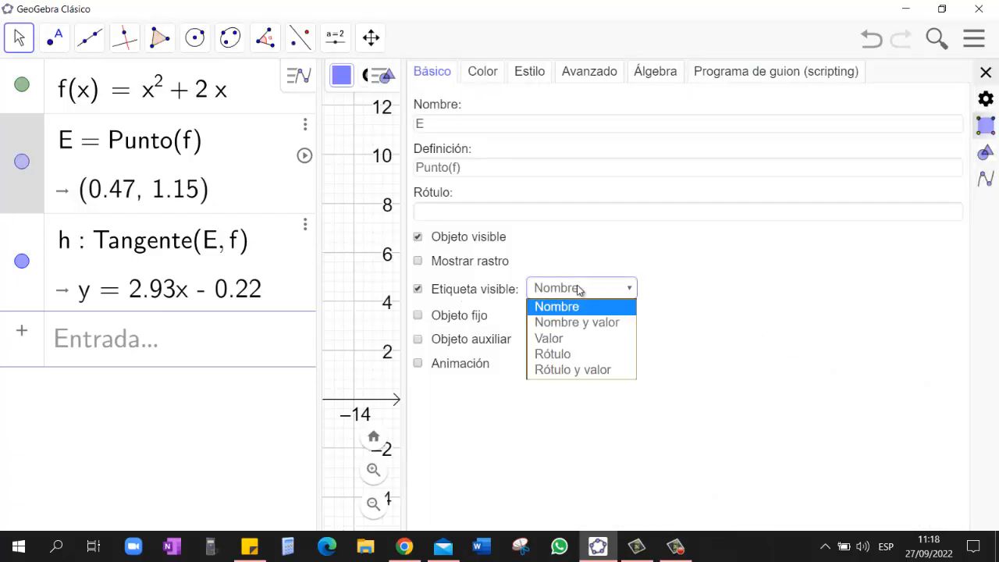
{"action": "left_click", "coordinate": [594, 344]}
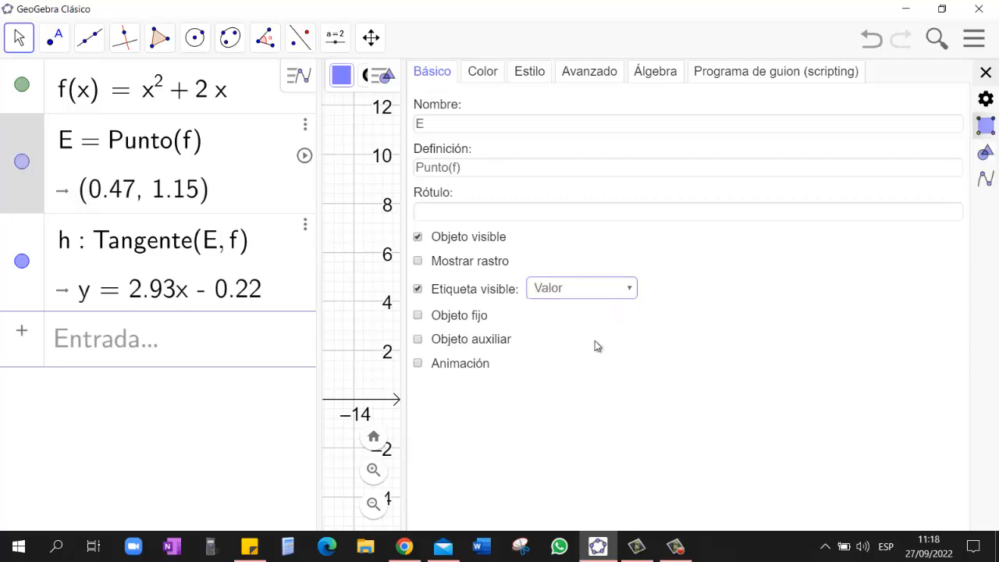
{"action": "left_click", "coordinate": [986, 72]}
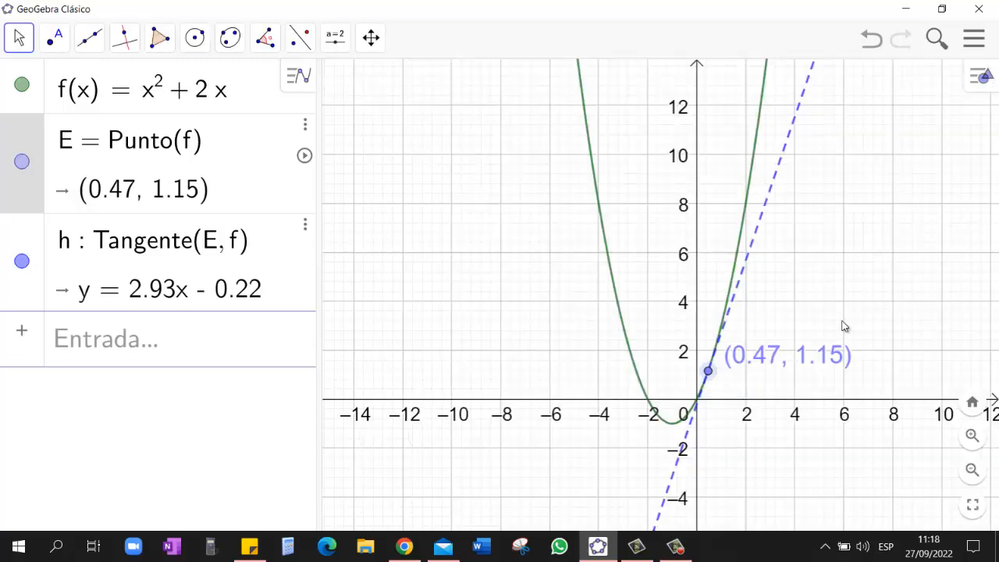
Step: Shift point E's label farther to the right of the point and slide E along the parabola to about (0.43, 1.06)
{"action": "left_click_drag", "start_coordinate": [796, 355], "coordinate": [830, 357]}
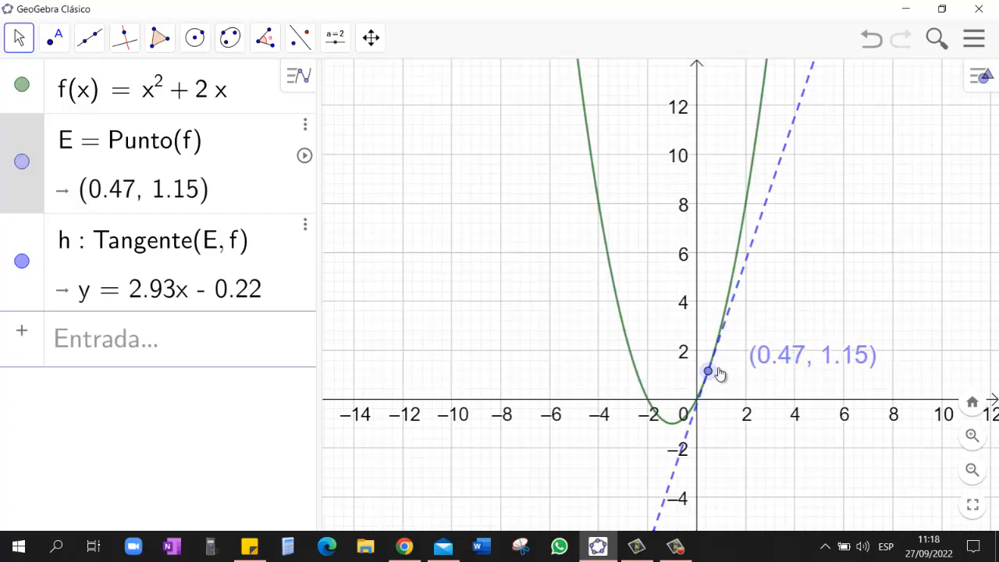
{"action": "mouse_move", "coordinate": [711, 374]}
{"action": "left_mouse_down"}
{"action": "mouse_move", "coordinate": [743, 331]}
{"action": "mouse_move", "coordinate": [719, 338]}
{"action": "mouse_move", "coordinate": [694, 373]}
{"action": "left_mouse_up"}
{"action": "left_click", "coordinate": [743, 331]}
Step: Set tangent line h to be labelled by its caption (Rótulo) and enter "recta tangente" as the caption
{"action": "left_click", "coordinate": [773, 201]}
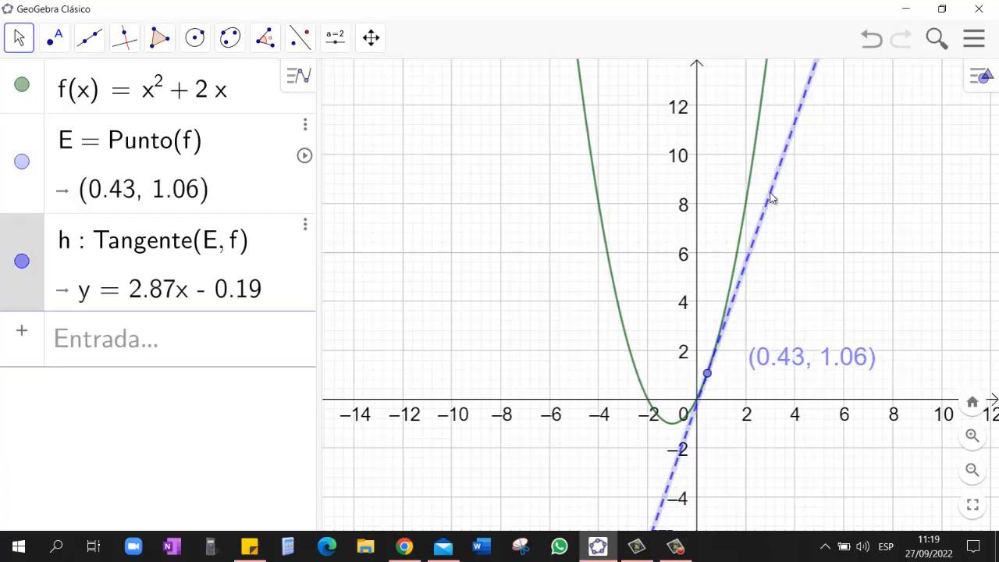
{"action": "left_click", "coordinate": [306, 226]}
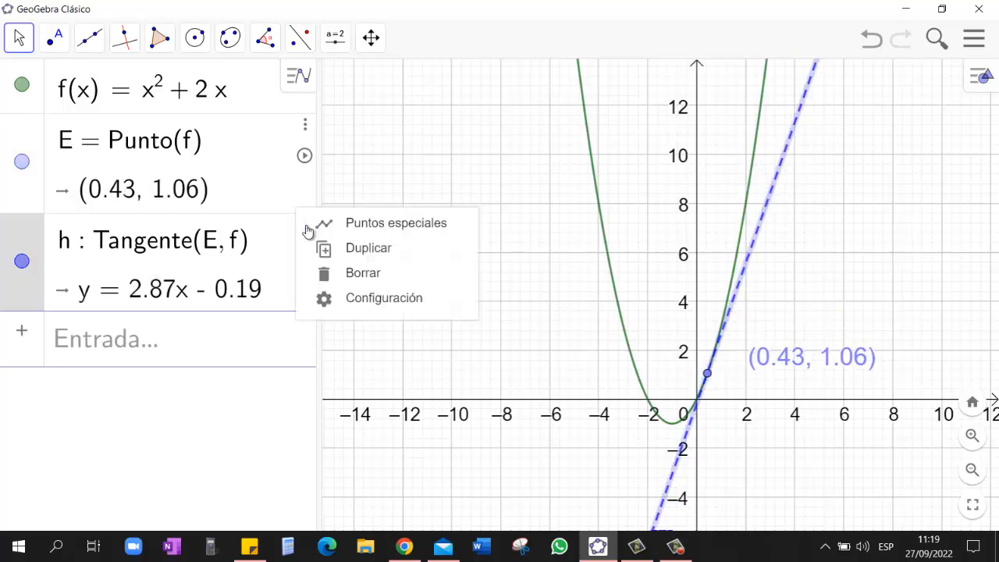
{"action": "left_click", "coordinate": [376, 305]}
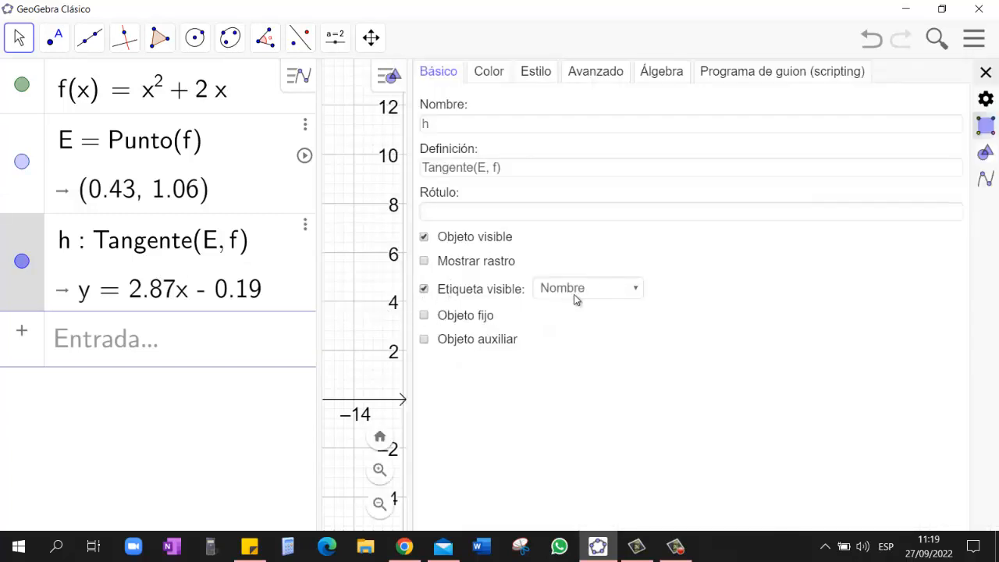
{"action": "left_click", "coordinate": [575, 296]}
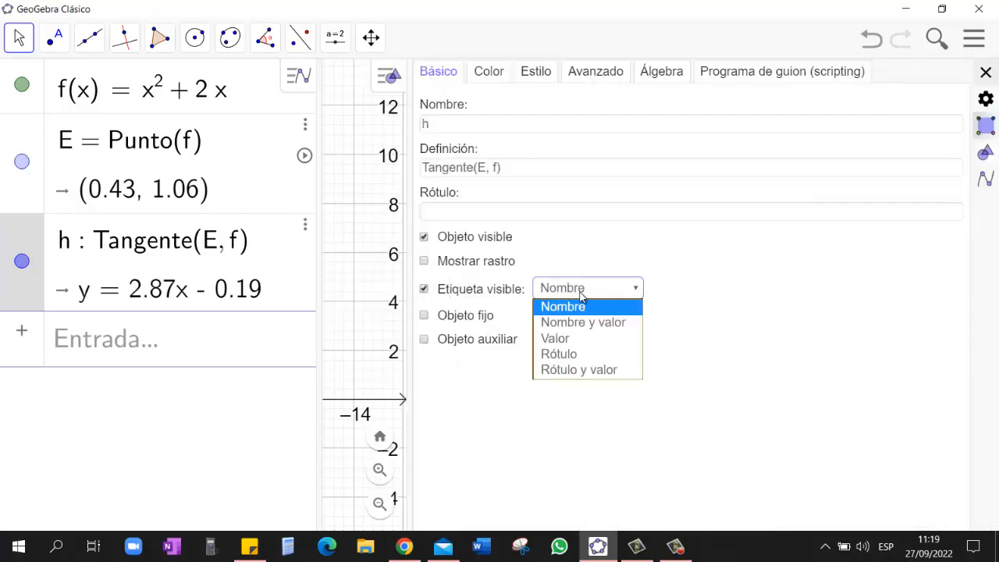
{"action": "left_click", "coordinate": [606, 357]}
{"action": "left_click", "coordinate": [485, 208]}
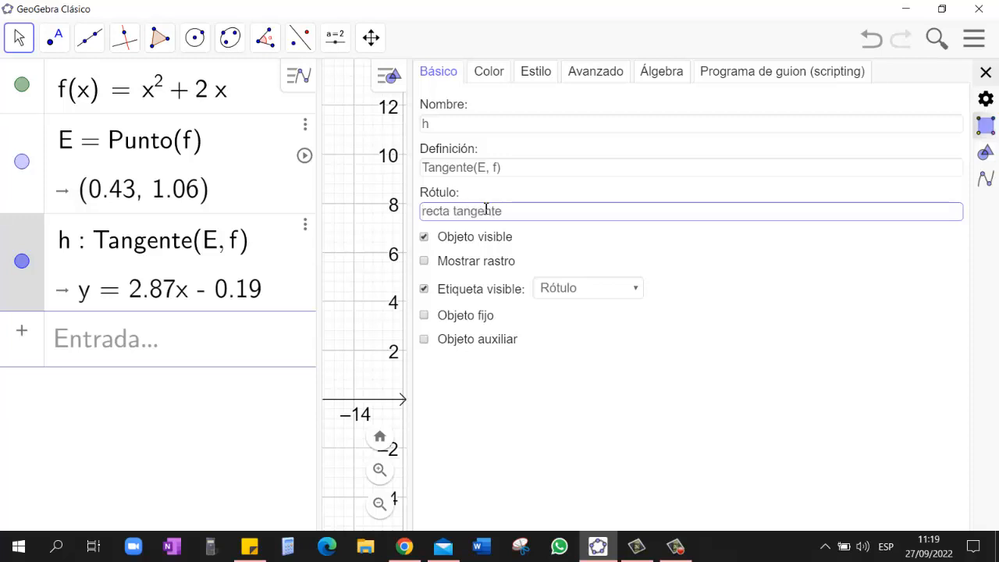
Step: Change the tangent's label to Rótulo y valor and slide point E along the parabola to about (-2.17, 0.37)
{"action": "left_click", "coordinate": [559, 293]}
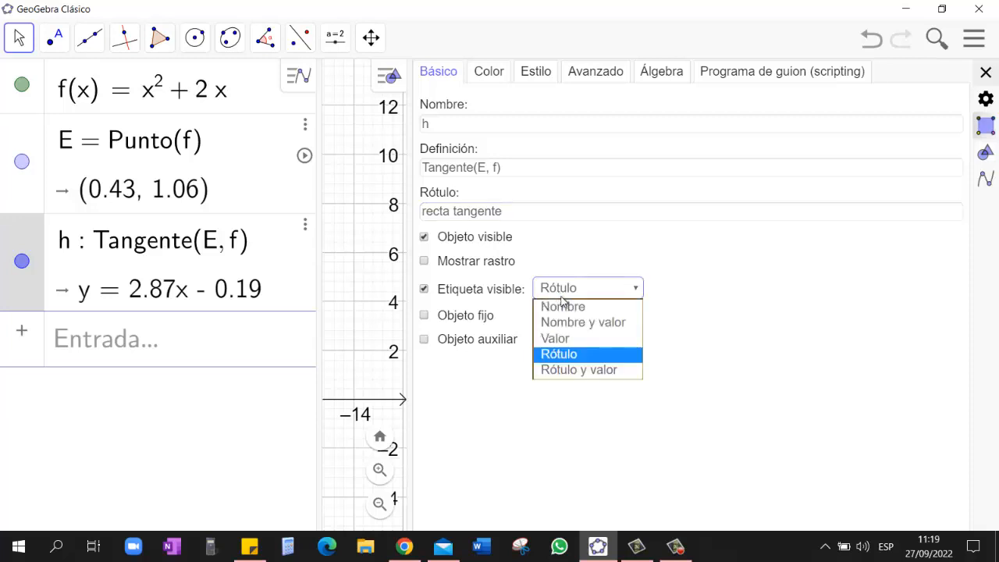
{"action": "left_click", "coordinate": [586, 371]}
{"action": "left_click", "coordinate": [986, 74]}
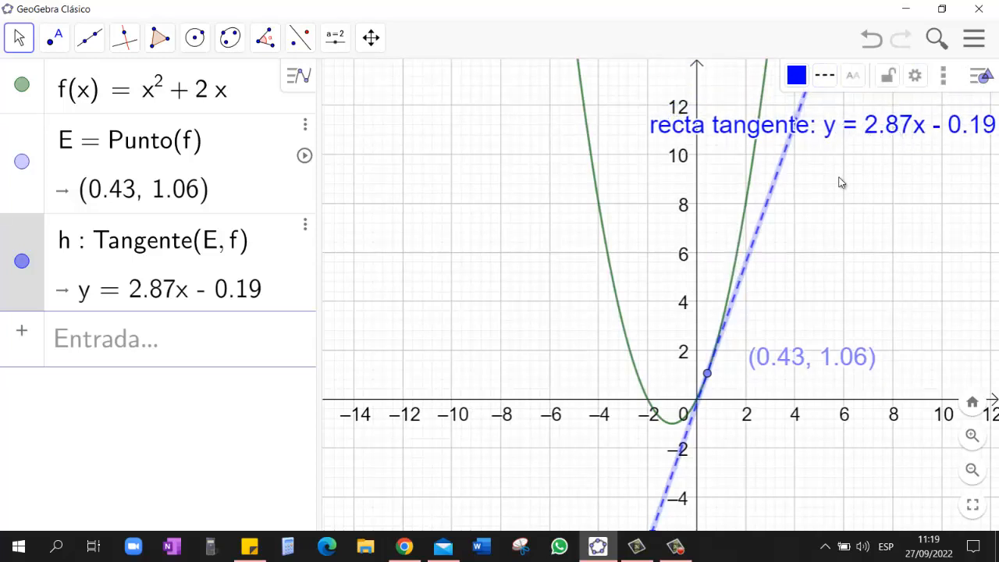
{"action": "left_click_drag", "start_coordinate": [706, 373], "coordinate": [692, 396]}
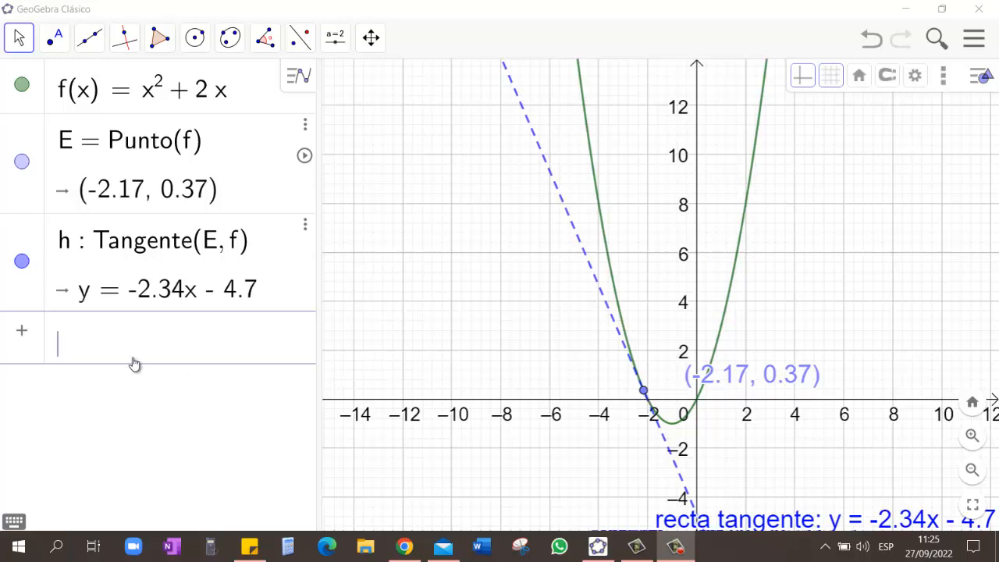
Step: Open the input help, collapse the Funciones y Cálculo commands, and browse the remaining command categories
{"action": "left_click", "coordinate": [109, 348]}
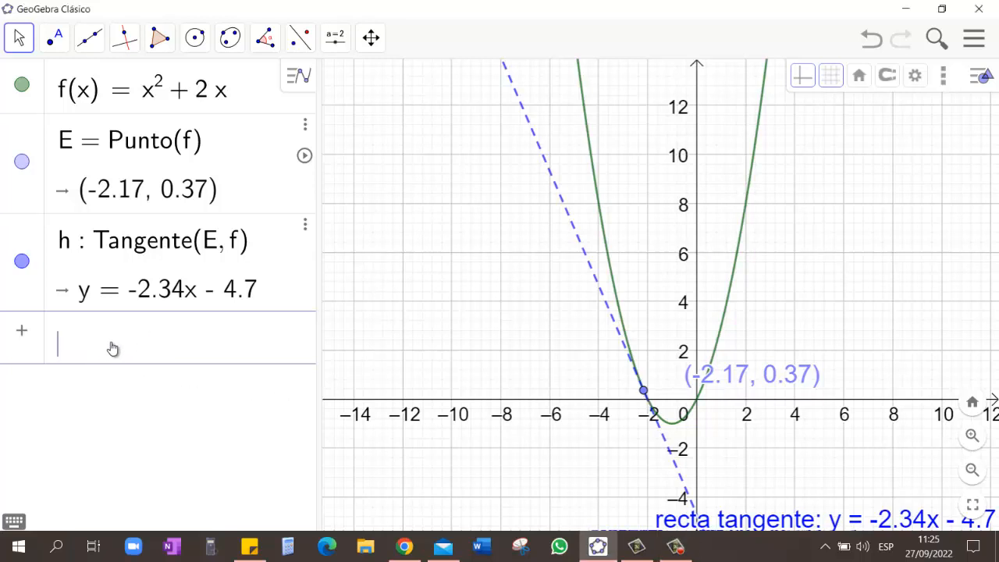
{"action": "left_click", "coordinate": [22, 334]}
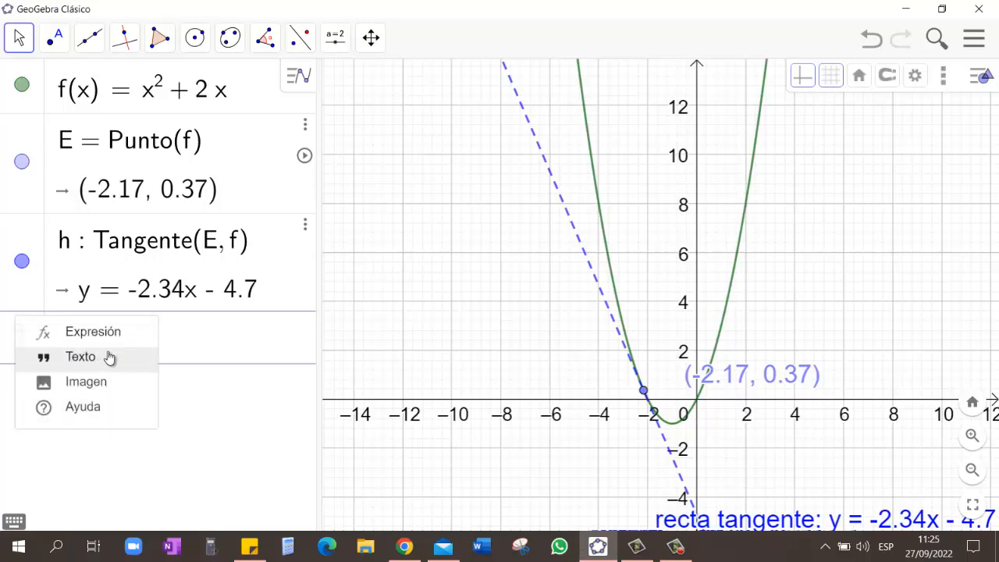
{"action": "left_click", "coordinate": [82, 409]}
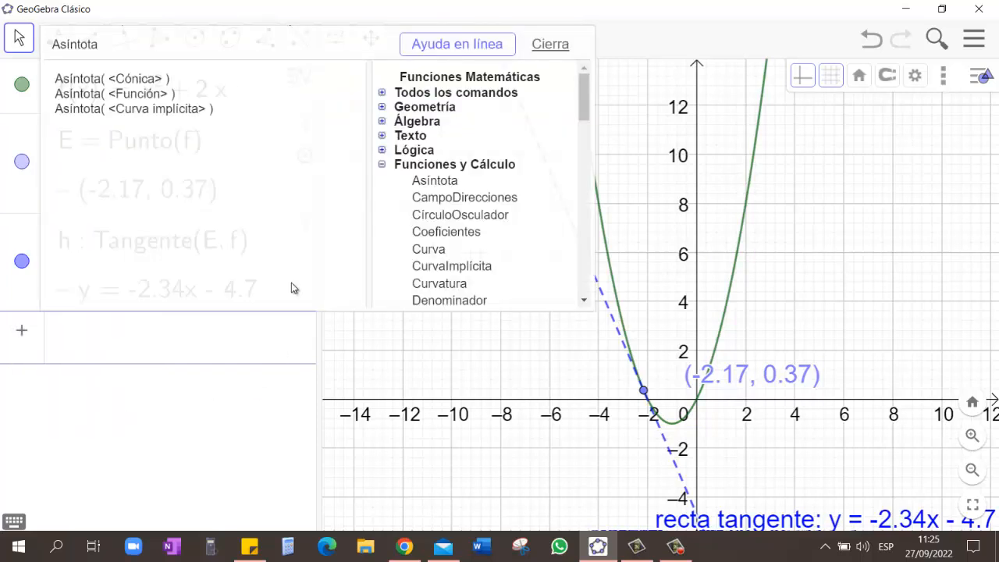
{"action": "left_click", "coordinate": [383, 165]}
{"action": "scroll", "coordinate": [465, 204], "scroll_direction": "down", "scroll_amount": 3}
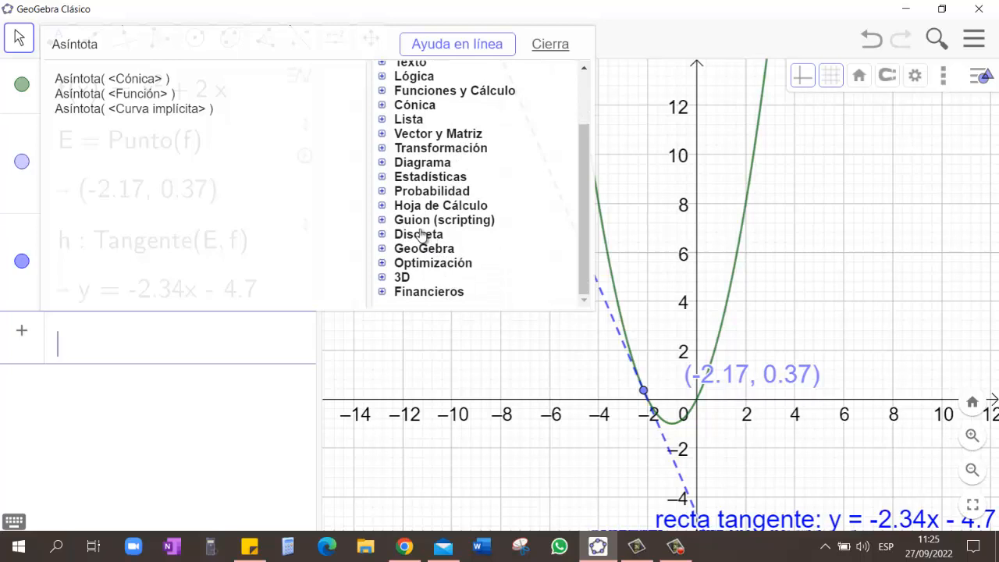
Step: Expand the Funciones y Cálculo commands in the input help and show the syntax of the Derivada command
{"action": "scroll", "coordinate": [420, 234], "scroll_direction": "up", "scroll_amount": 3}
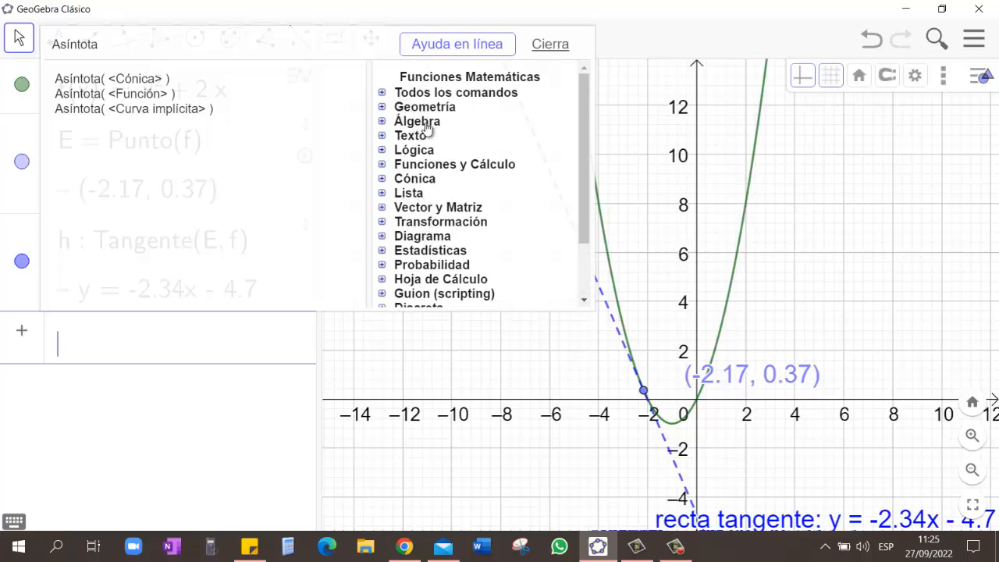
{"action": "left_click", "coordinate": [466, 165]}
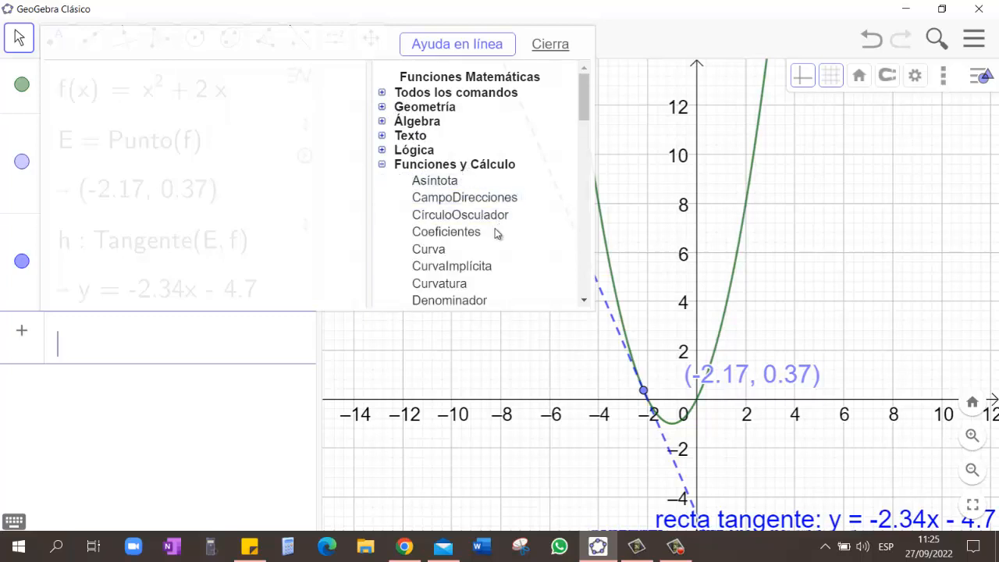
{"action": "scroll", "coordinate": [492, 273], "scroll_direction": "down", "scroll_amount": 1}
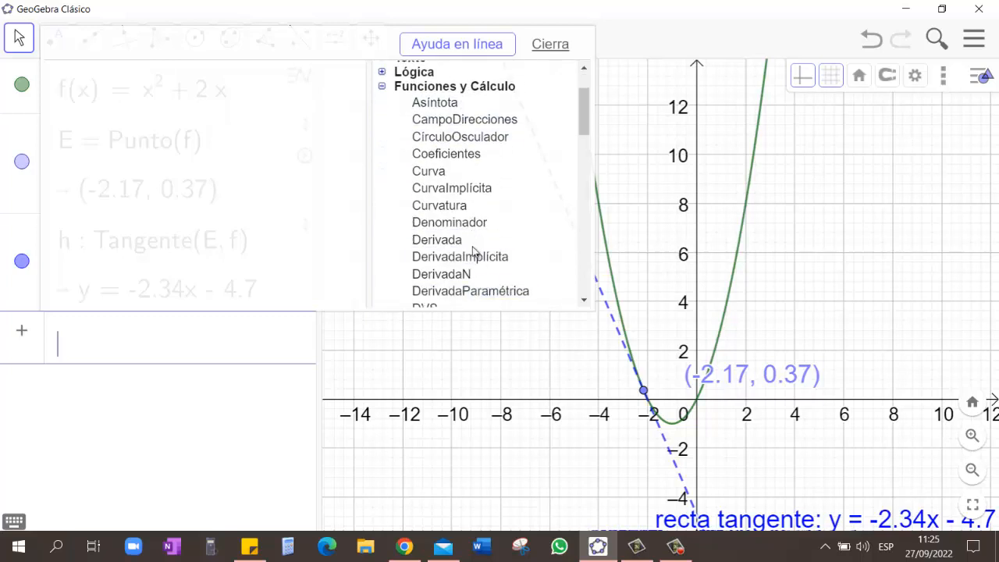
{"action": "left_click", "coordinate": [429, 243]}
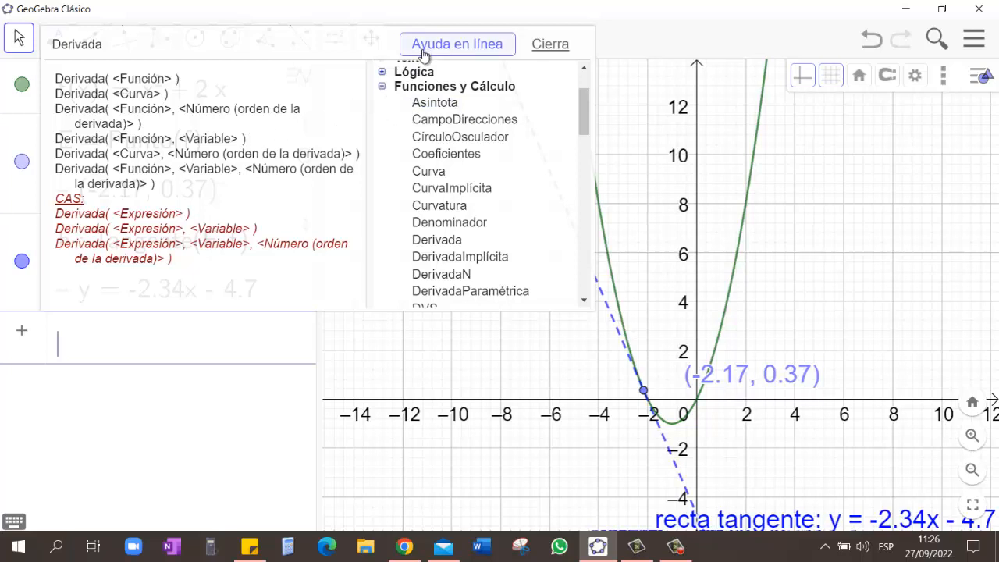
Step: Open the online help for Derivada and read through its syntax variants, notes, and function and parametric curve examples
{"action": "left_click", "coordinate": [462, 46]}
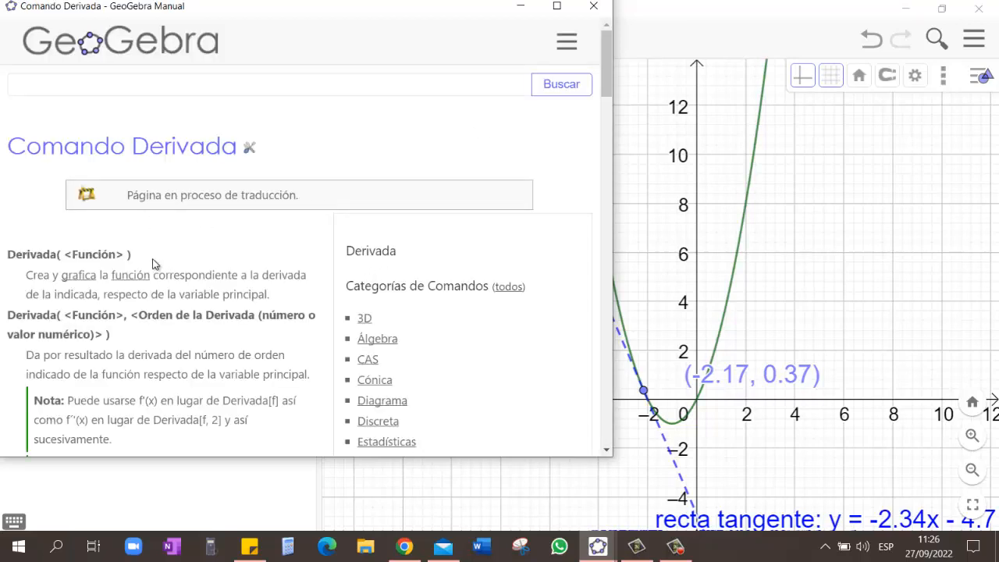
{"action": "scroll", "coordinate": [155, 262], "scroll_direction": "down", "scroll_amount": 1}
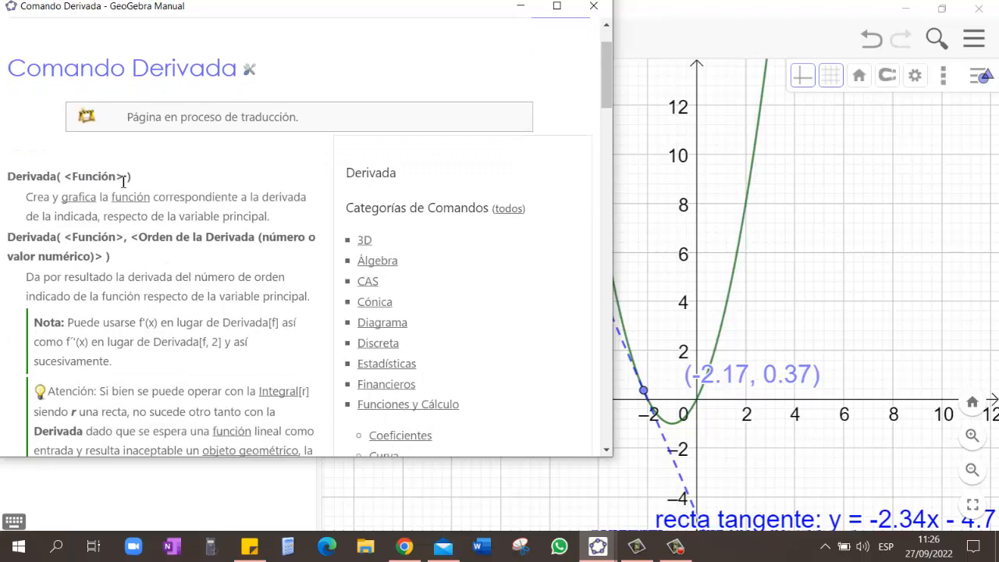
{"action": "scroll", "coordinate": [180, 247], "scroll_direction": "down", "scroll_amount": 1}
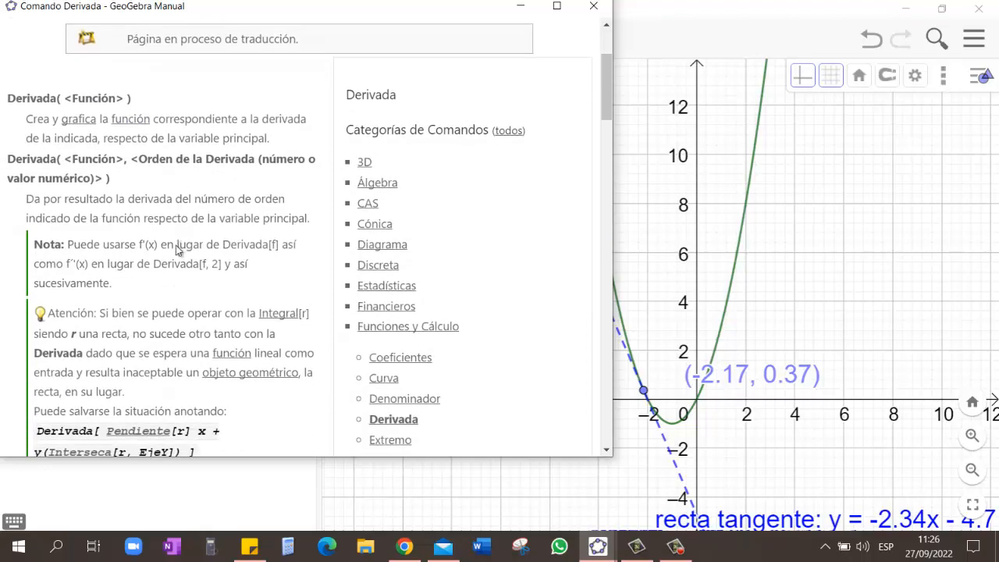
{"action": "scroll", "coordinate": [178, 249], "scroll_direction": "down", "scroll_amount": 2}
{"action": "scroll", "coordinate": [186, 250], "scroll_direction": "down", "scroll_amount": 1}
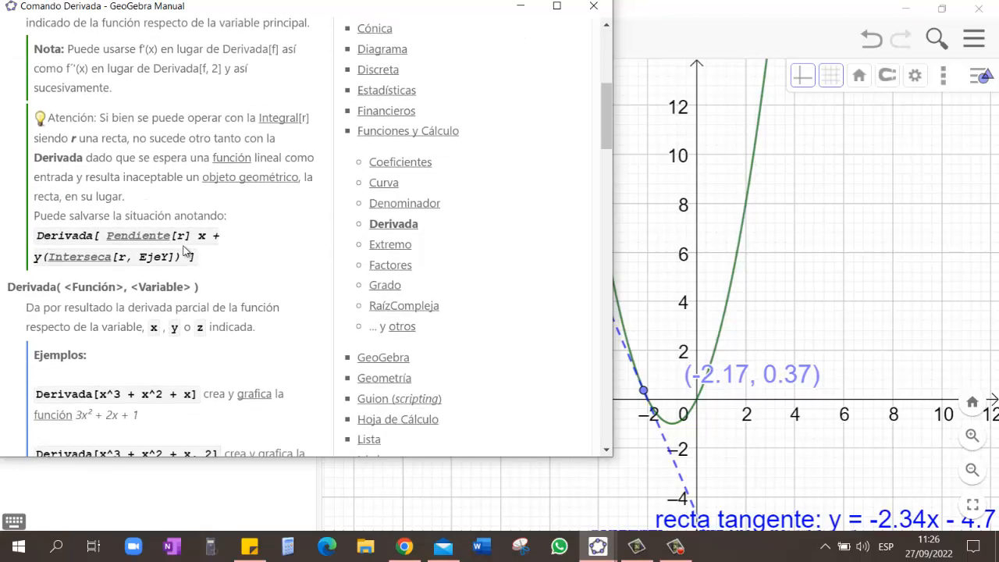
{"action": "scroll", "coordinate": [187, 257], "scroll_direction": "down", "scroll_amount": 1}
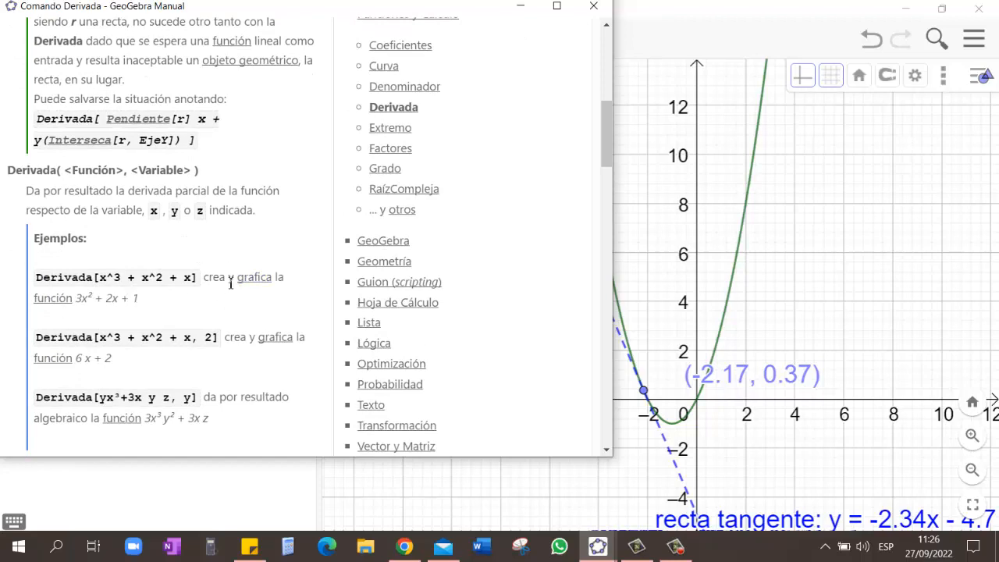
{"action": "scroll", "coordinate": [227, 295], "scroll_direction": "down", "scroll_amount": 3}
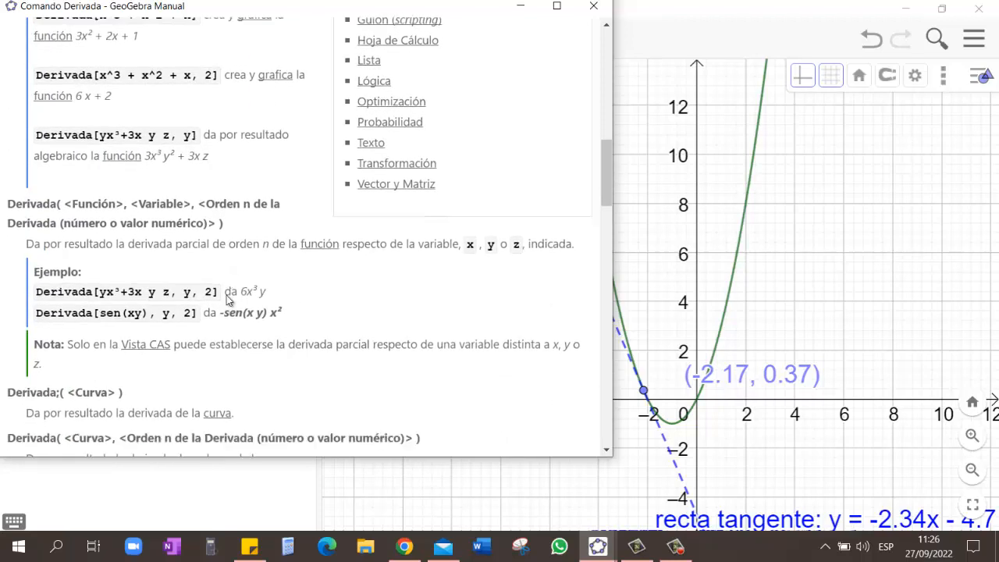
{"action": "scroll", "coordinate": [227, 295], "scroll_direction": "down", "scroll_amount": 4}
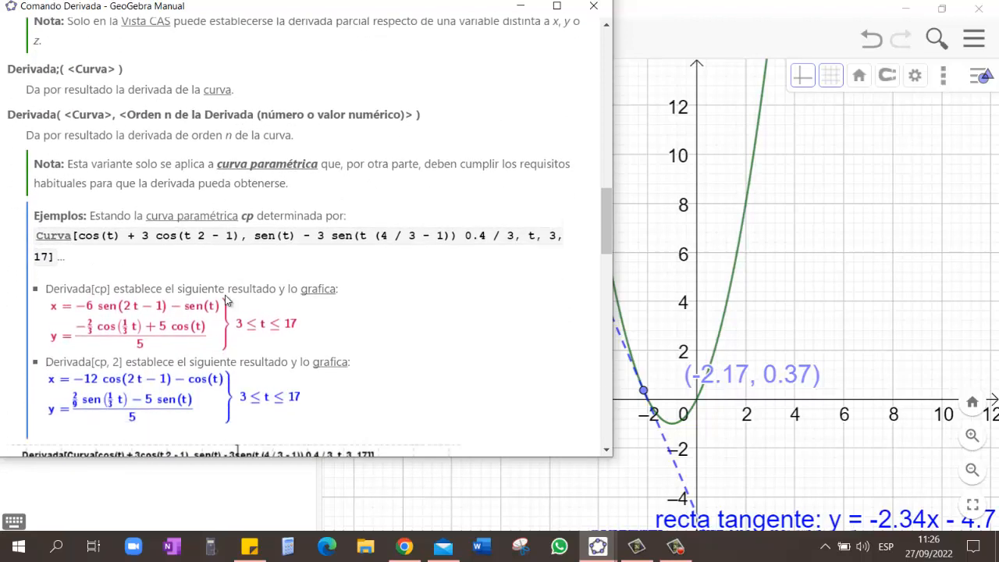
{"action": "scroll", "coordinate": [225, 301], "scroll_direction": "down", "scroll_amount": 4}
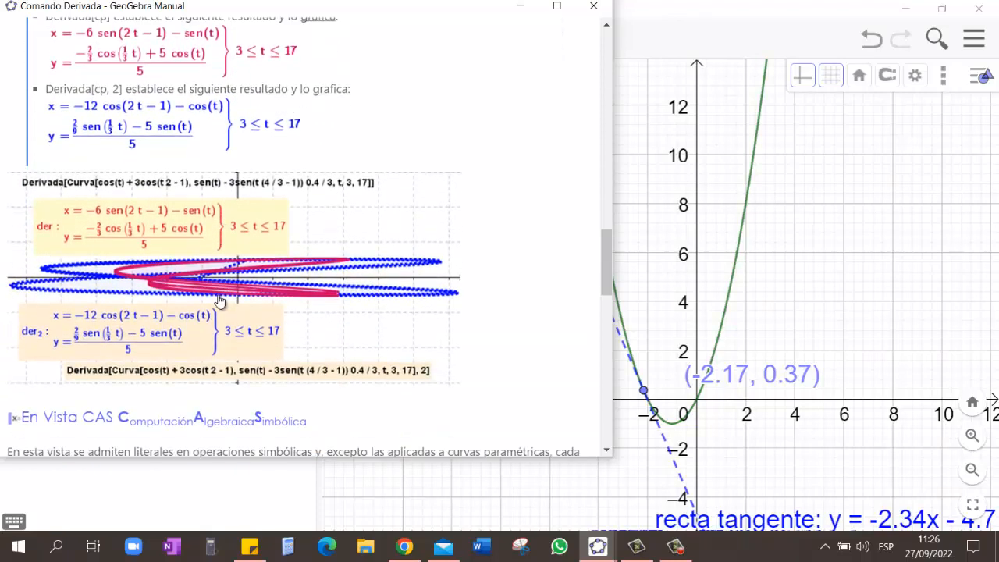
{"action": "scroll", "coordinate": [220, 302], "scroll_direction": "down", "scroll_amount": 3}
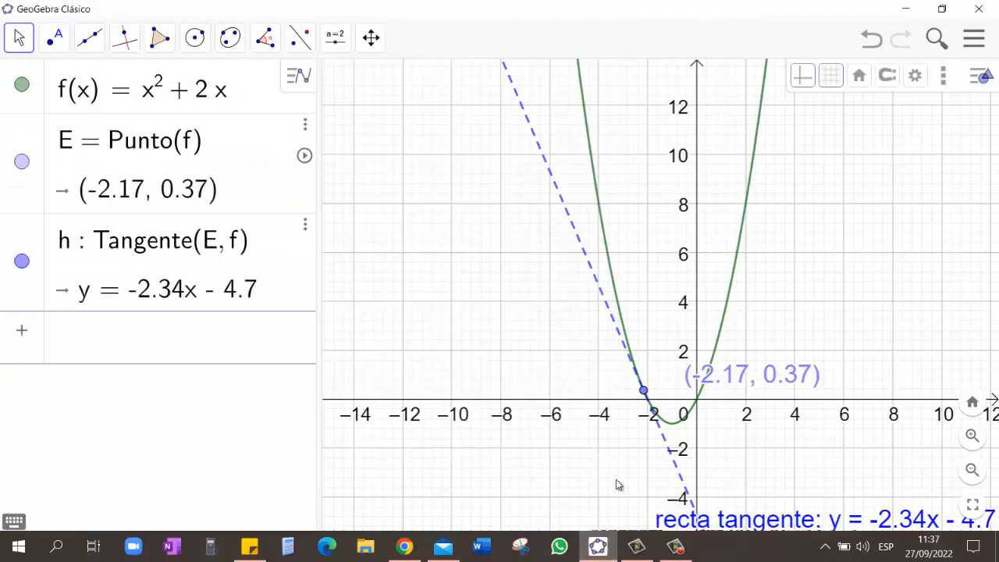